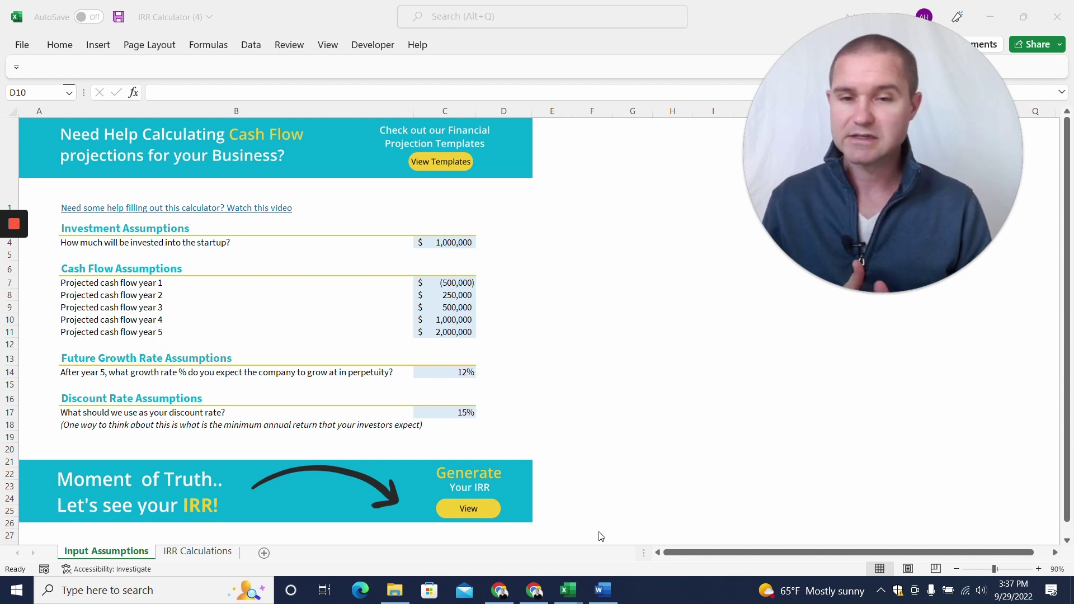
# Replace the 1,000,000 startup investment in cell C4 with 1,100,000
pyautogui.press('Right')
pyautogui.press('Up')
pyautogui.press('Up')
pyautogui.press('Up')
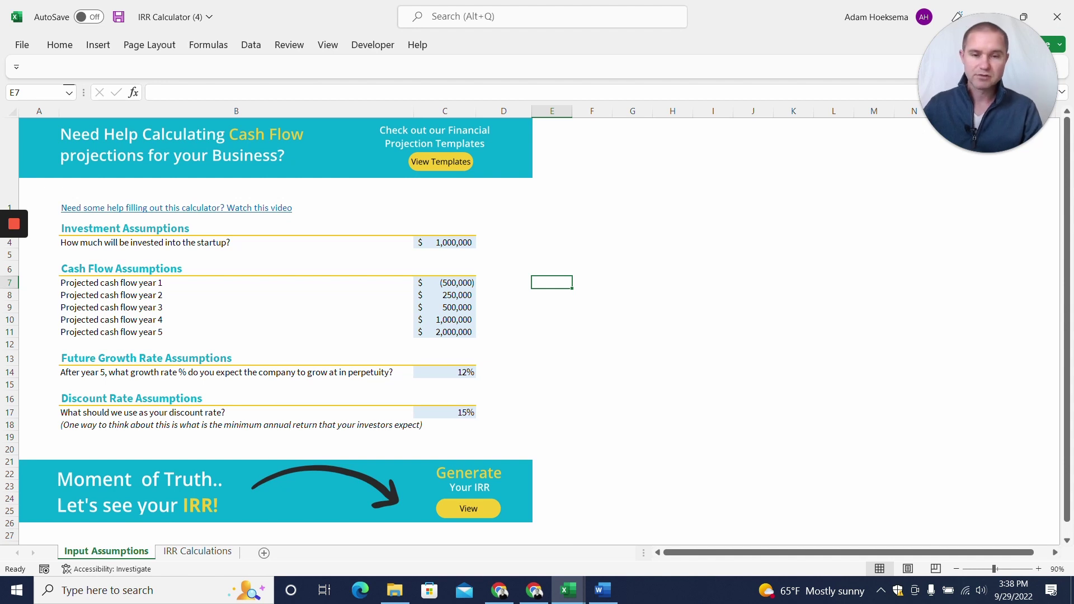
pyautogui.click(444, 242)
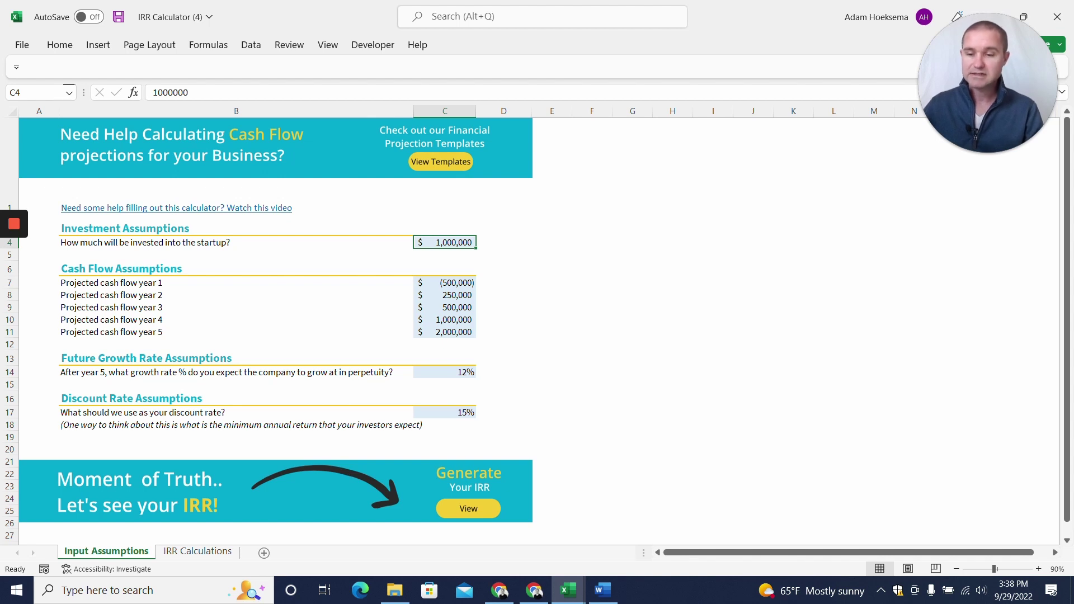
pyautogui.write('1')
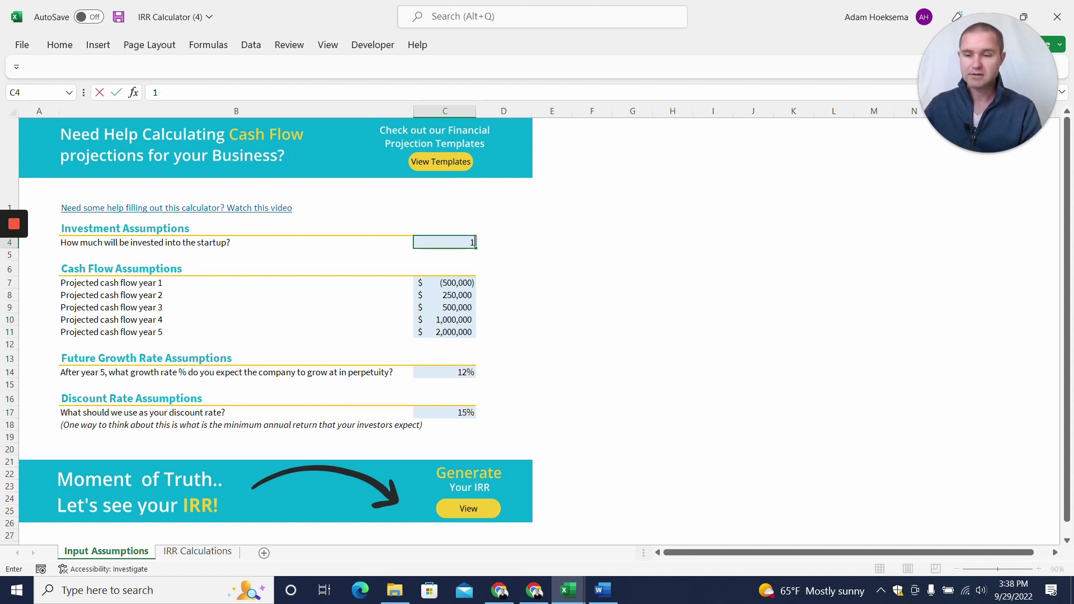
pyautogui.write(',100,000')
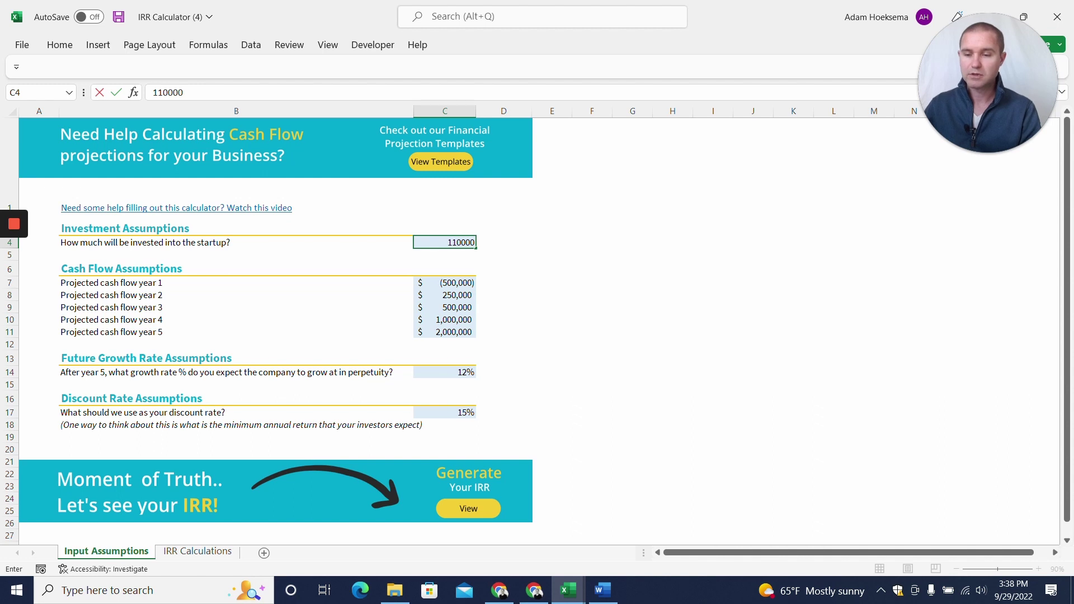
pyautogui.press('Return')
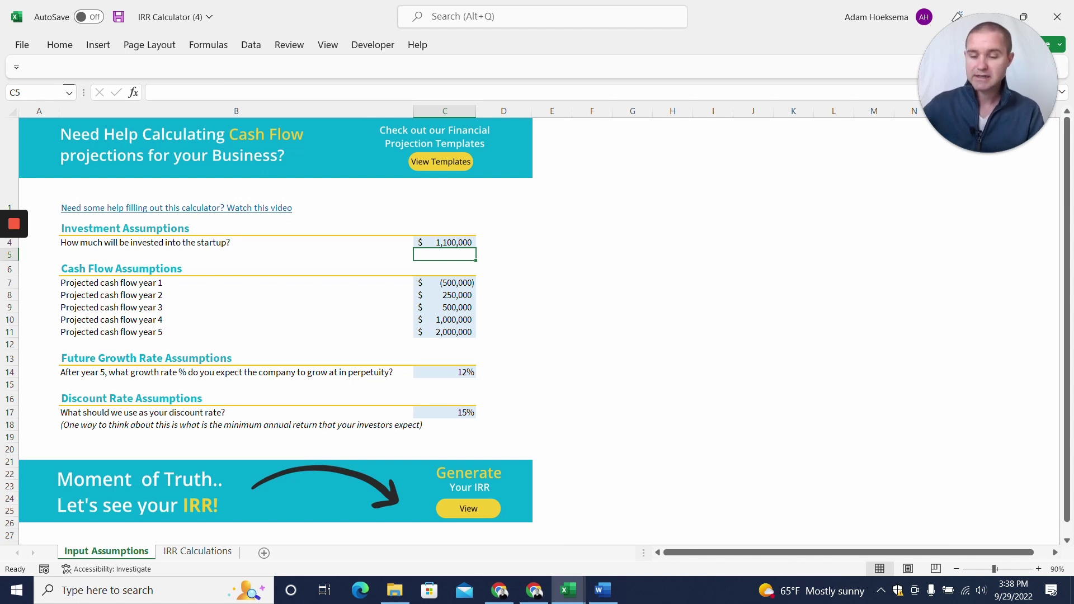
# Switch to the Acquisition Template v3.1 workbook and show its Input - Assumptions sheet
pyautogui.moveTo(567, 594)
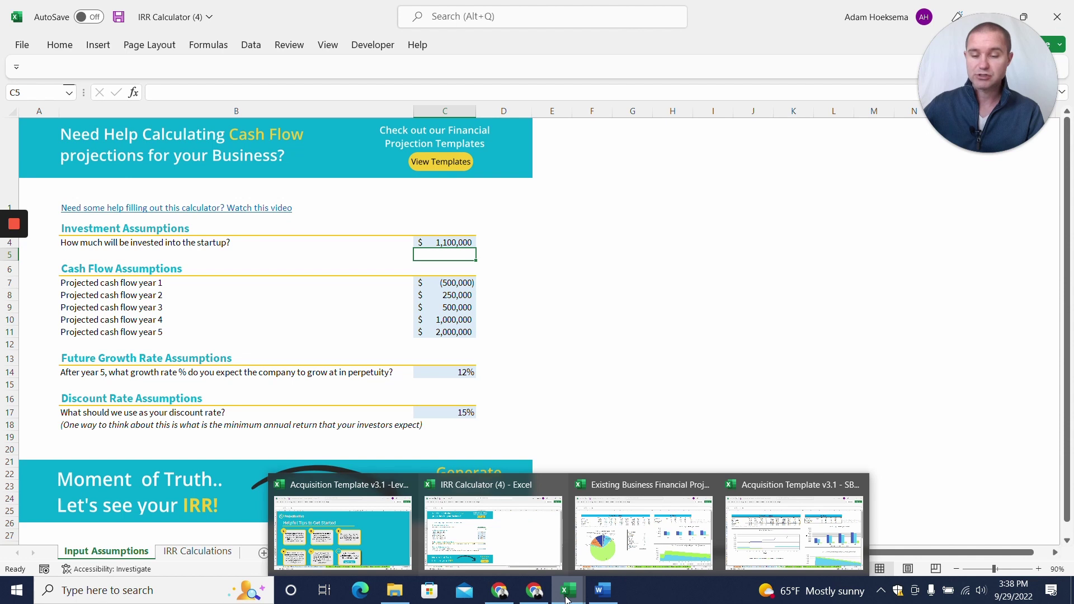
pyautogui.click(802, 545)
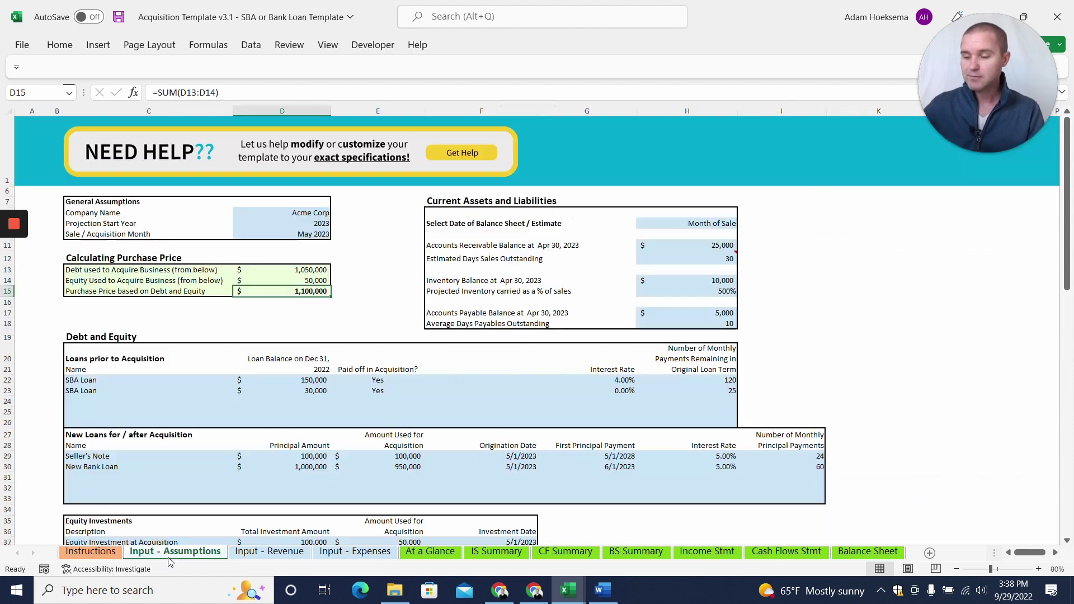
pyautogui.click(174, 552)
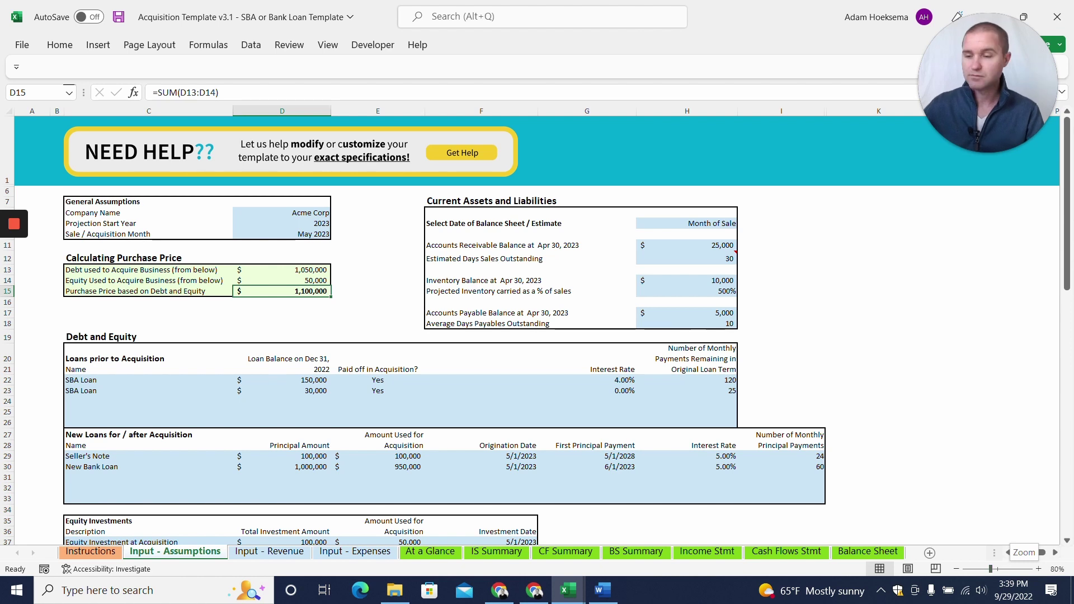
pyautogui.click(377, 302)
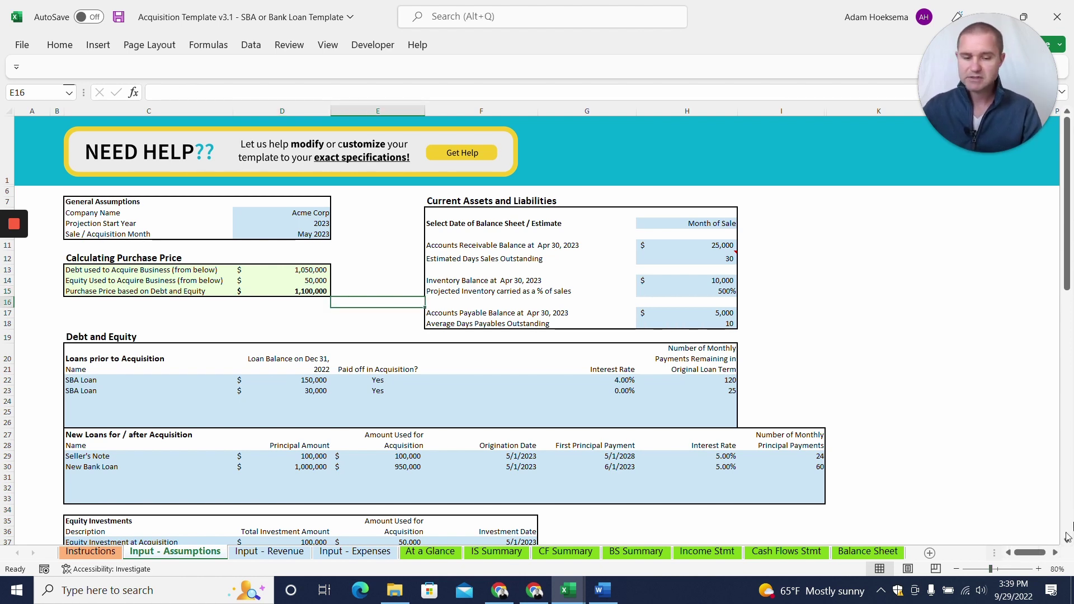
pyautogui.click(1039, 568)
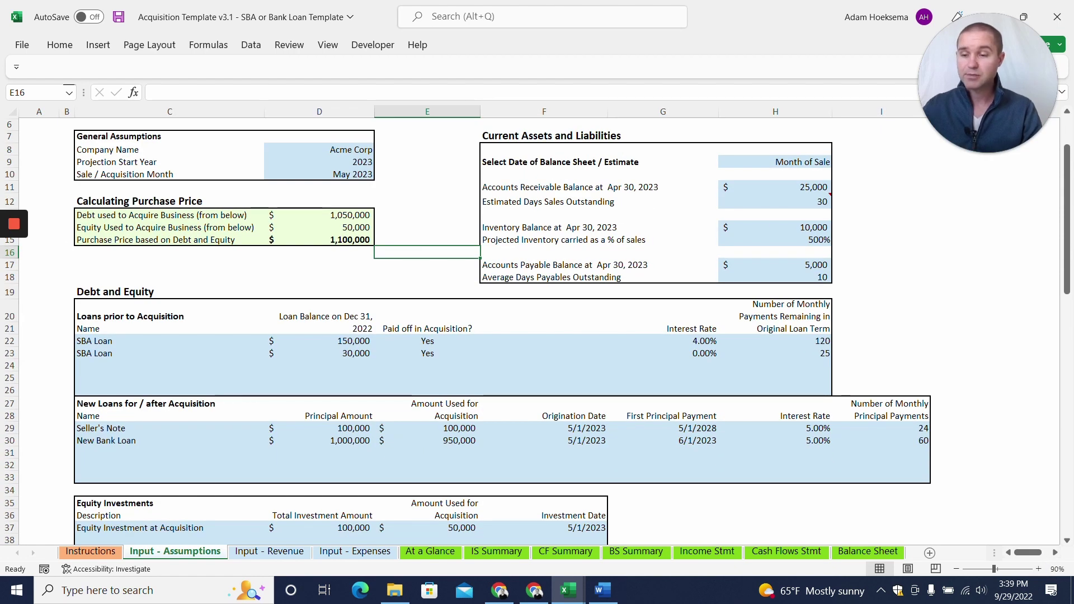
pyautogui.click(319, 215)
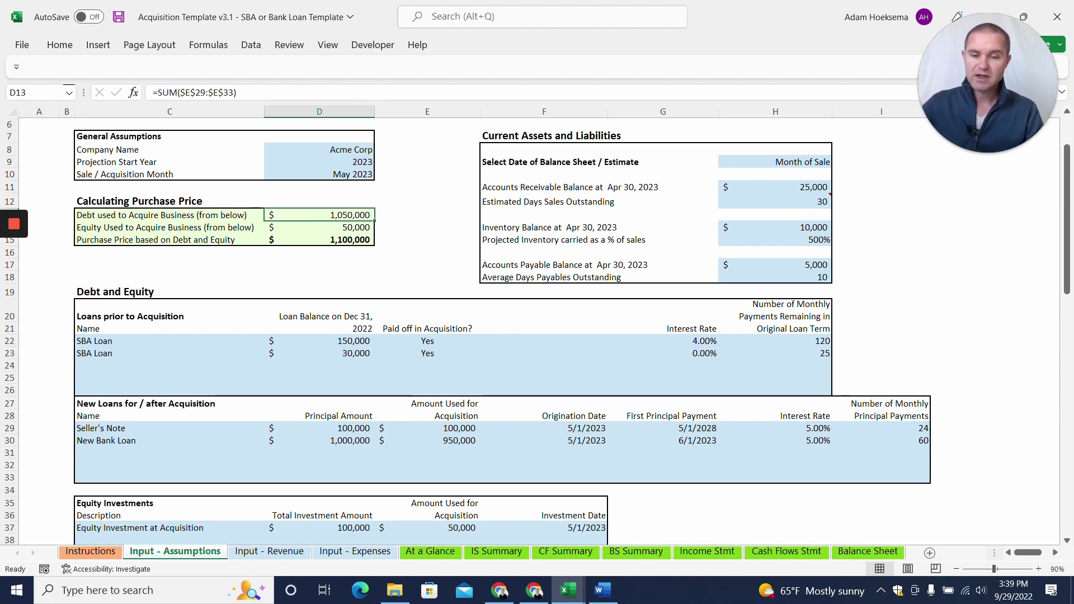
pyautogui.scroll(-2, 503, 330)
pyautogui.scroll(-1, 503, 330)
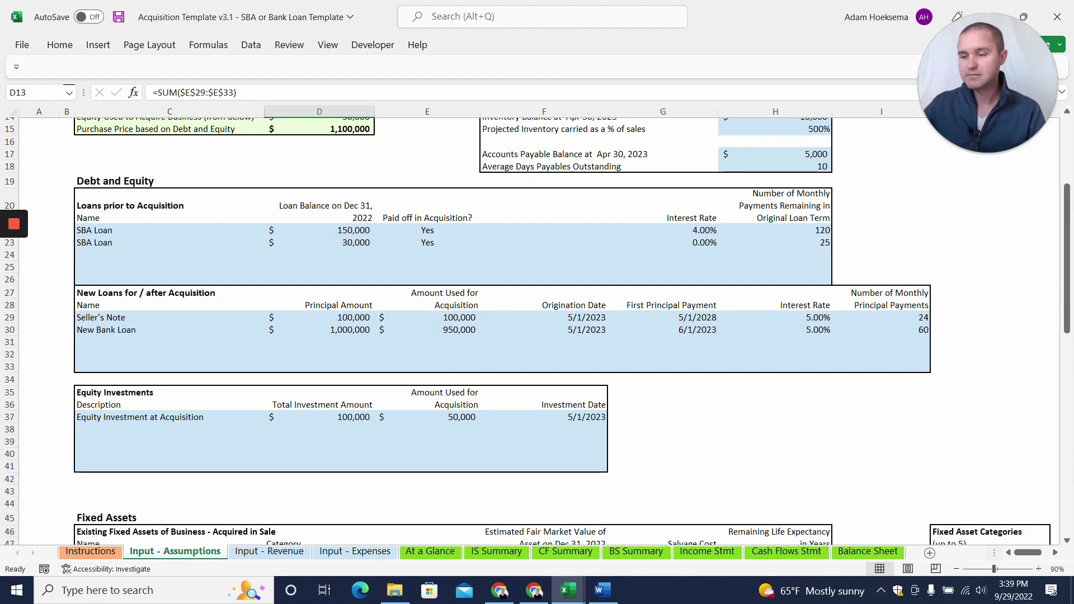
pyautogui.scroll(-3, 504, 330)
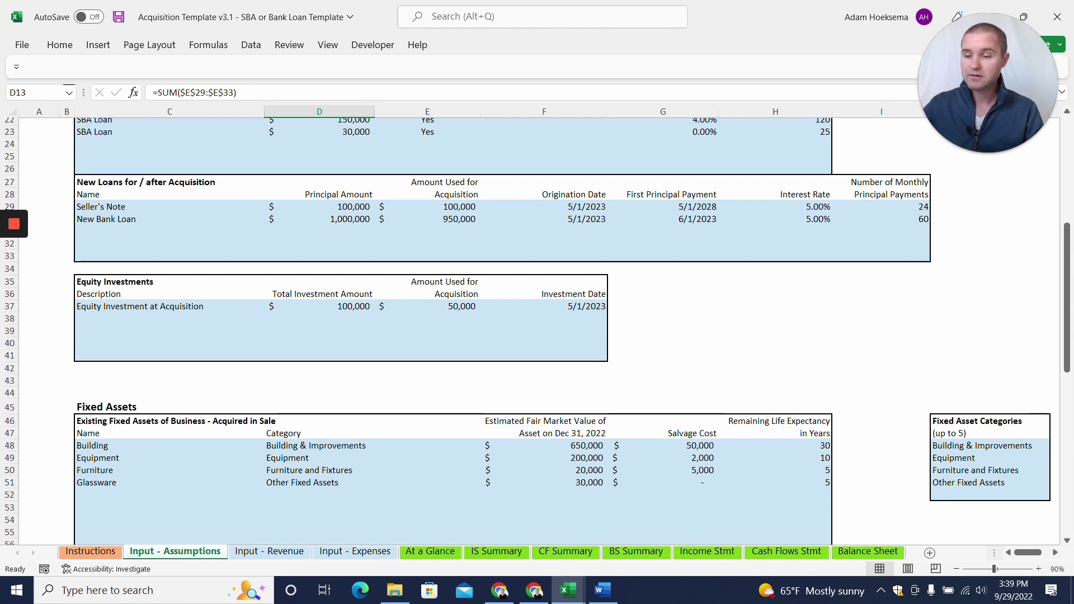
pyautogui.scroll(-2, 503, 330)
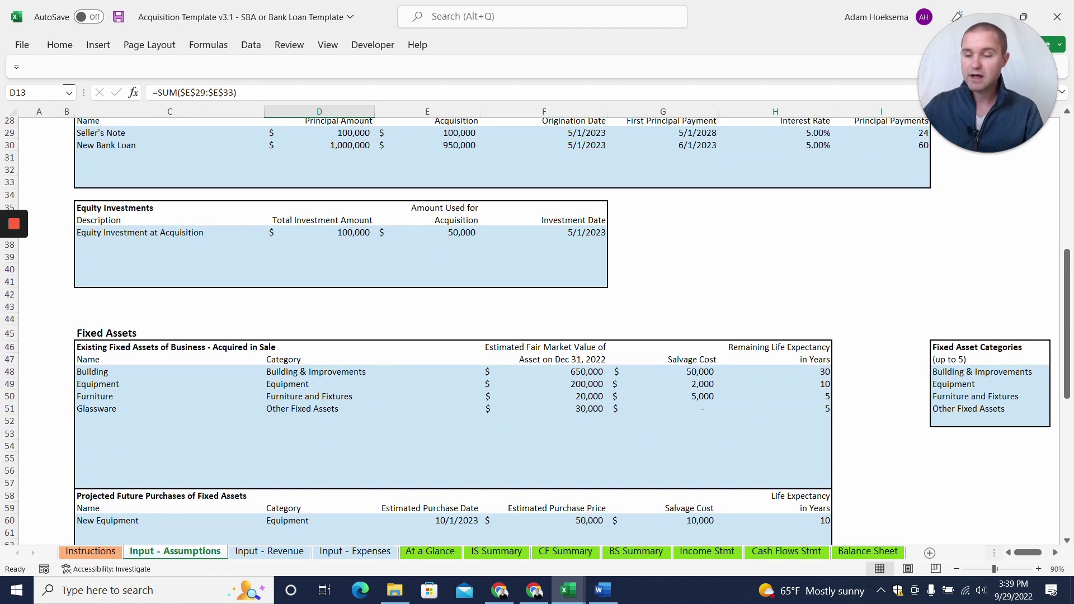
pyautogui.scroll(-2, 503, 330)
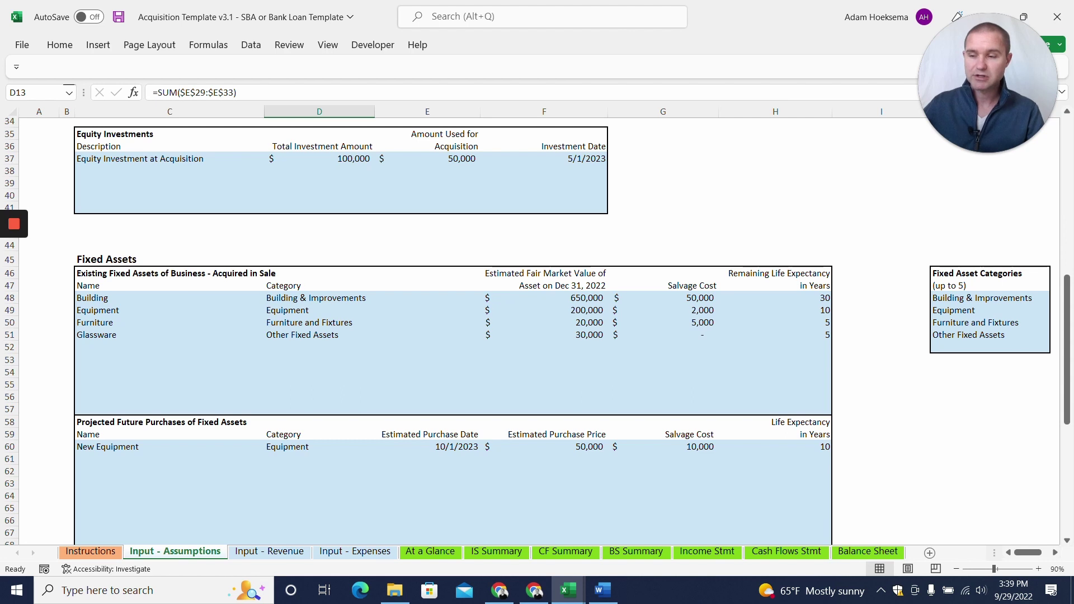
pyautogui.scroll(-3, 503, 330)
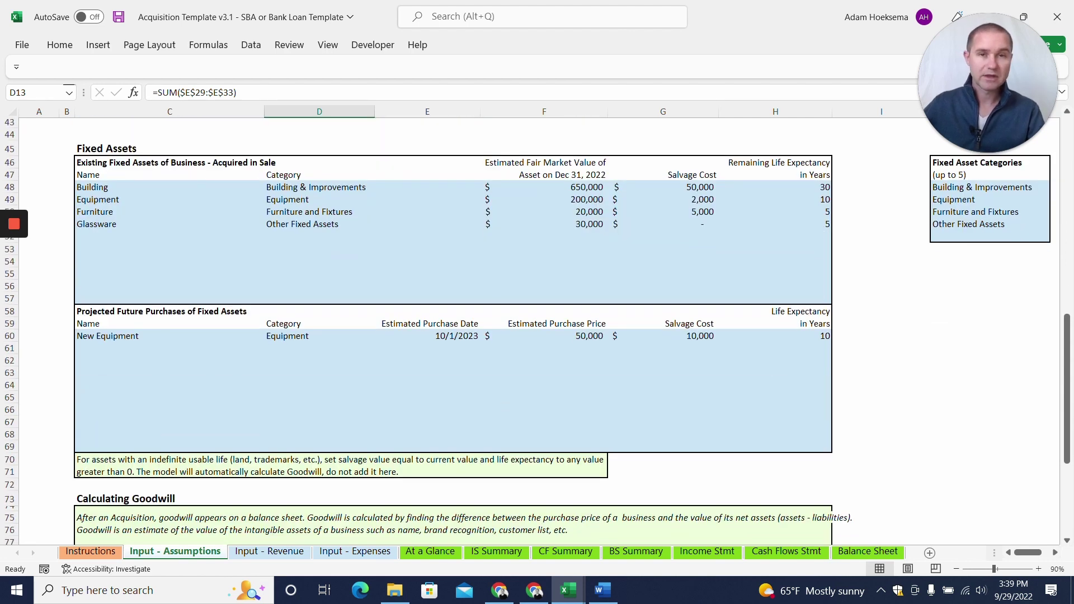
pyautogui.scroll(-2, 503, 330)
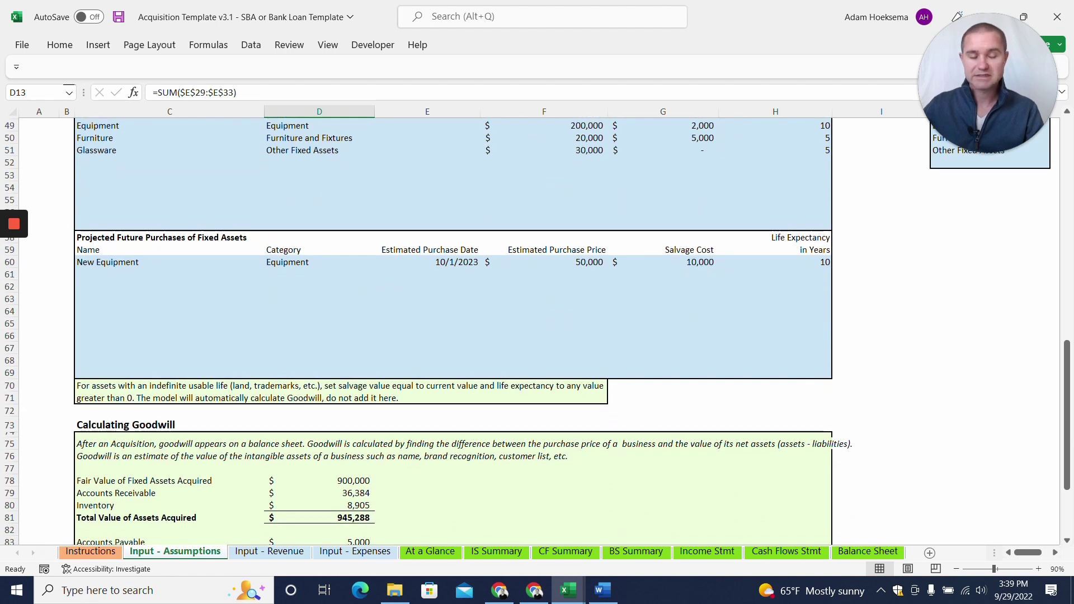
pyautogui.scroll(-5, 503, 330)
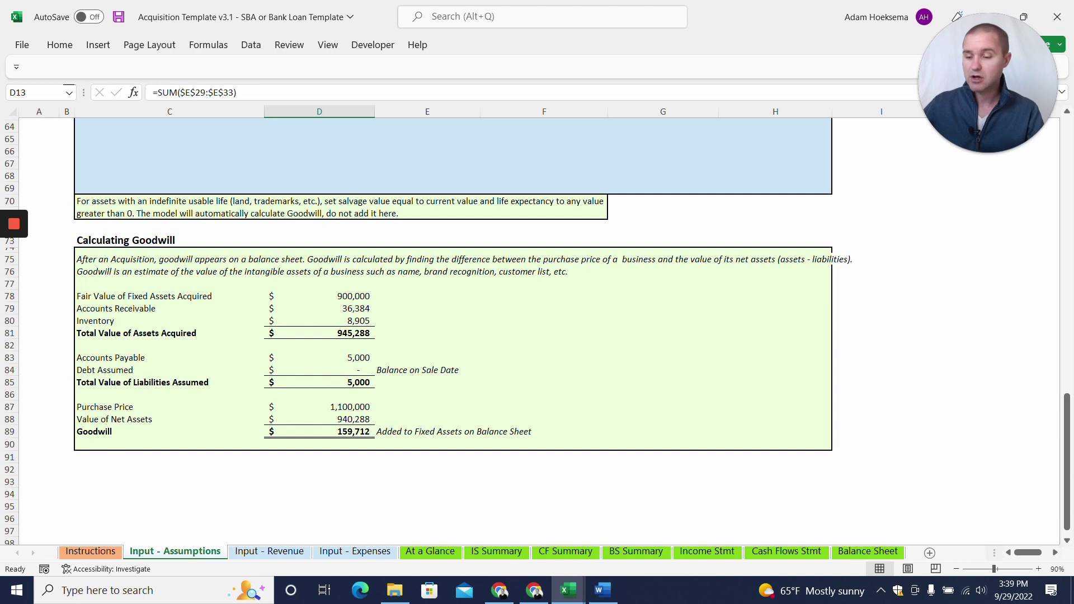
pyautogui.scroll(19, 537, 330)
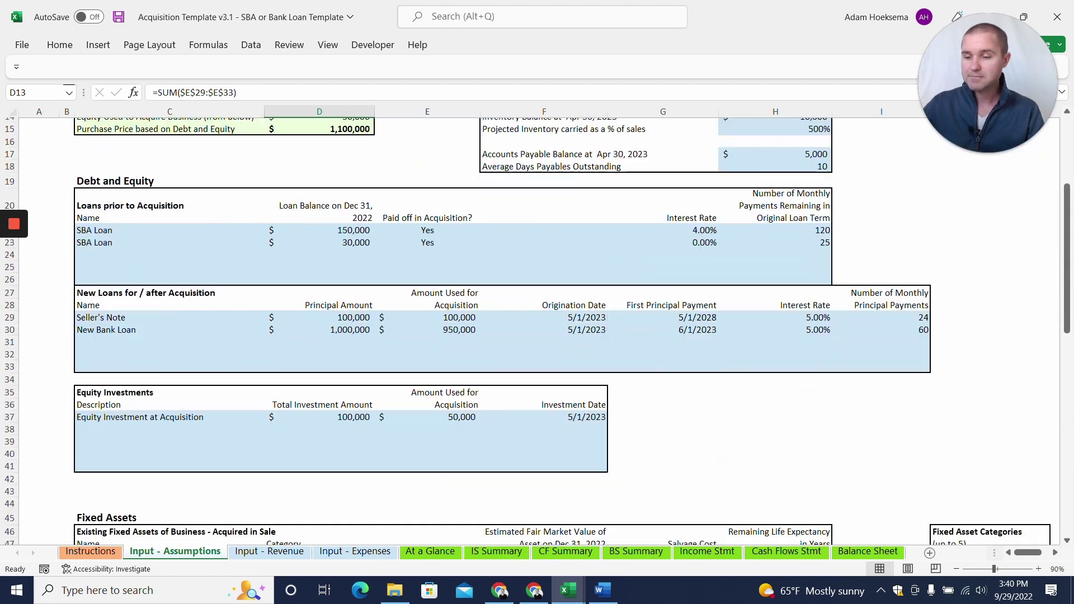
pyautogui.click(255, 553)
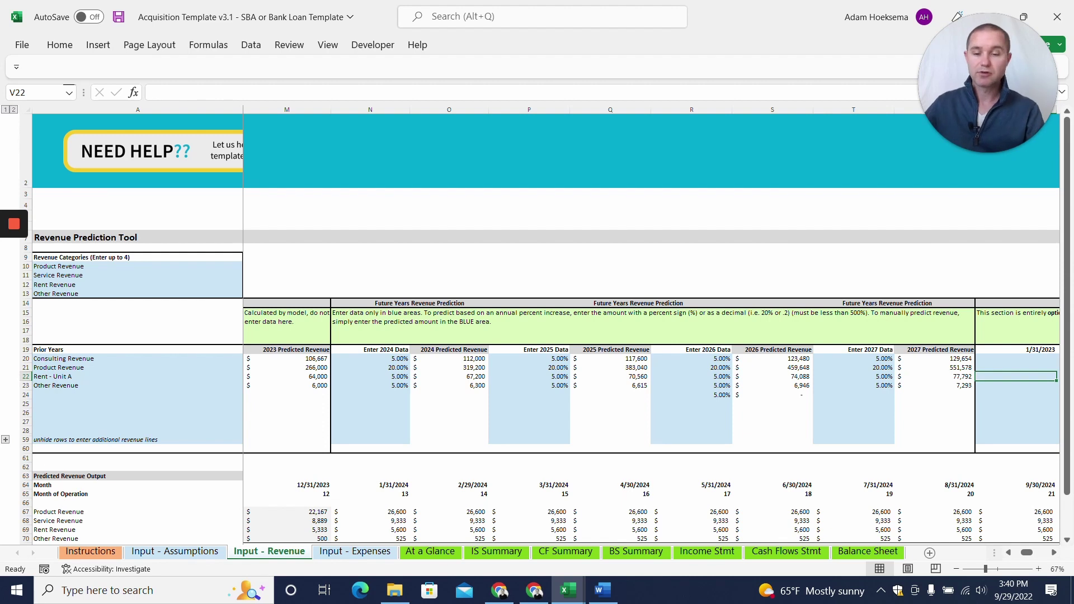
# Zoom in and check the Other Revenue, Manual Entry and 20% Consulting Revenue prediction methods
pyautogui.click(1038, 568)
pyautogui.click(1037, 569)
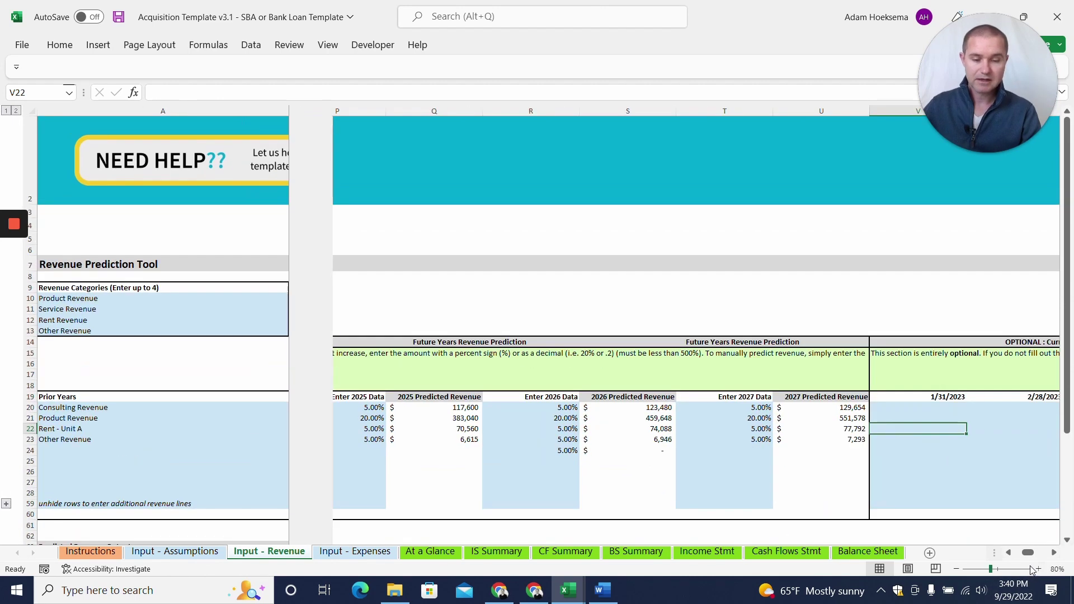
pyautogui.moveTo(1027, 552); pyautogui.dragTo(1015, 552)
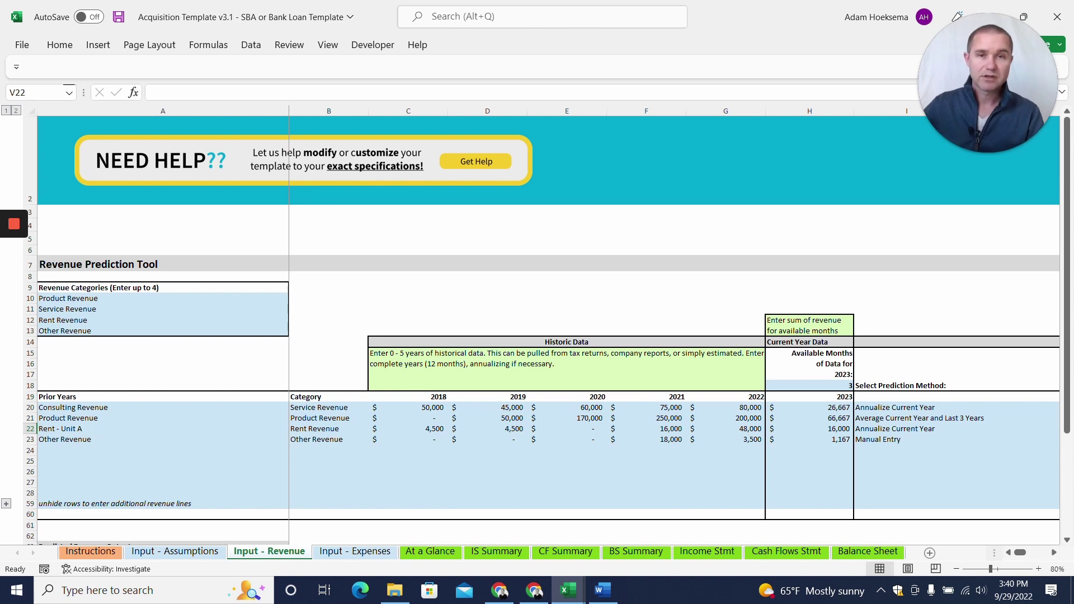
pyautogui.click(901, 439)
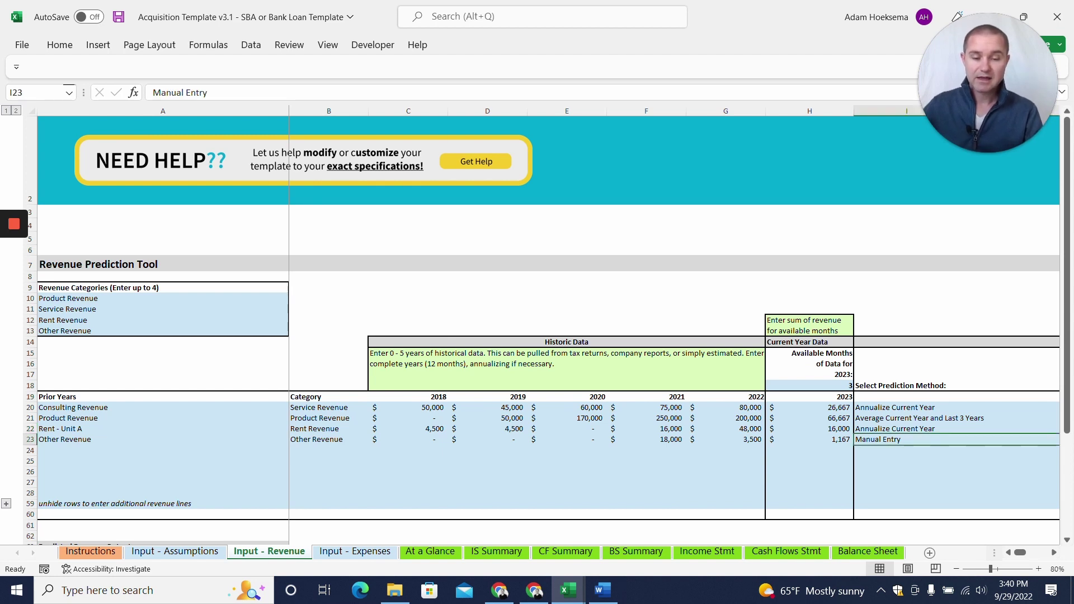
pyautogui.press('Right')
pyautogui.press('Right')
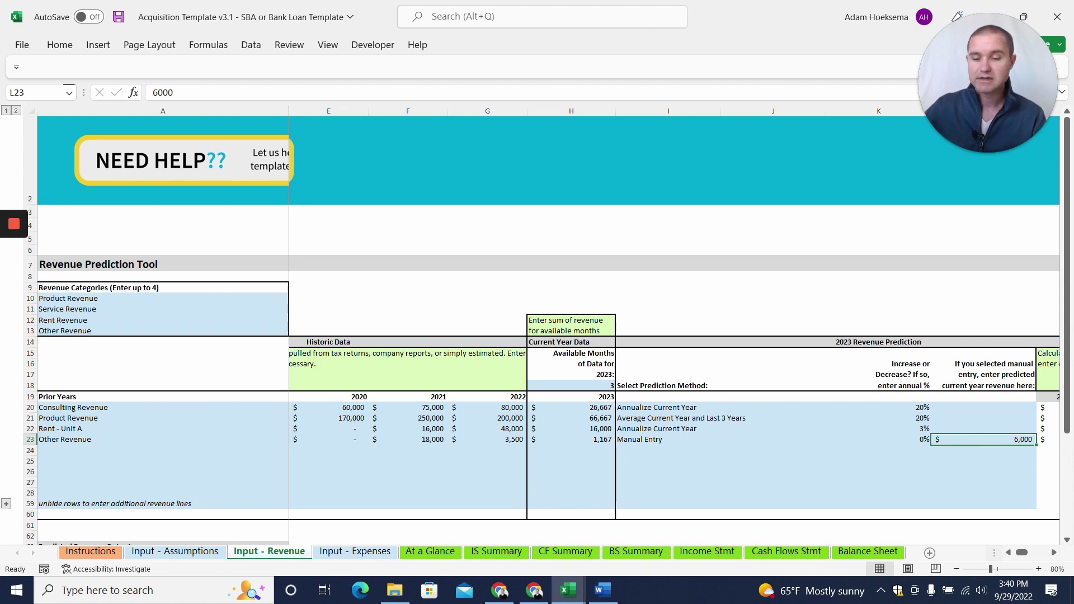
pyautogui.click(721, 439)
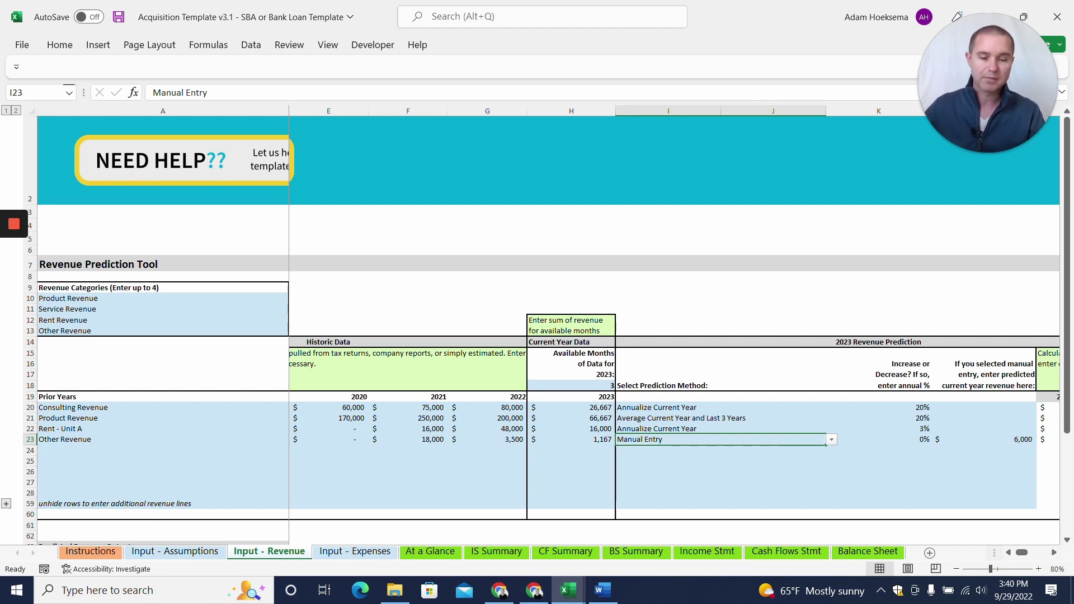
pyautogui.click(878, 407)
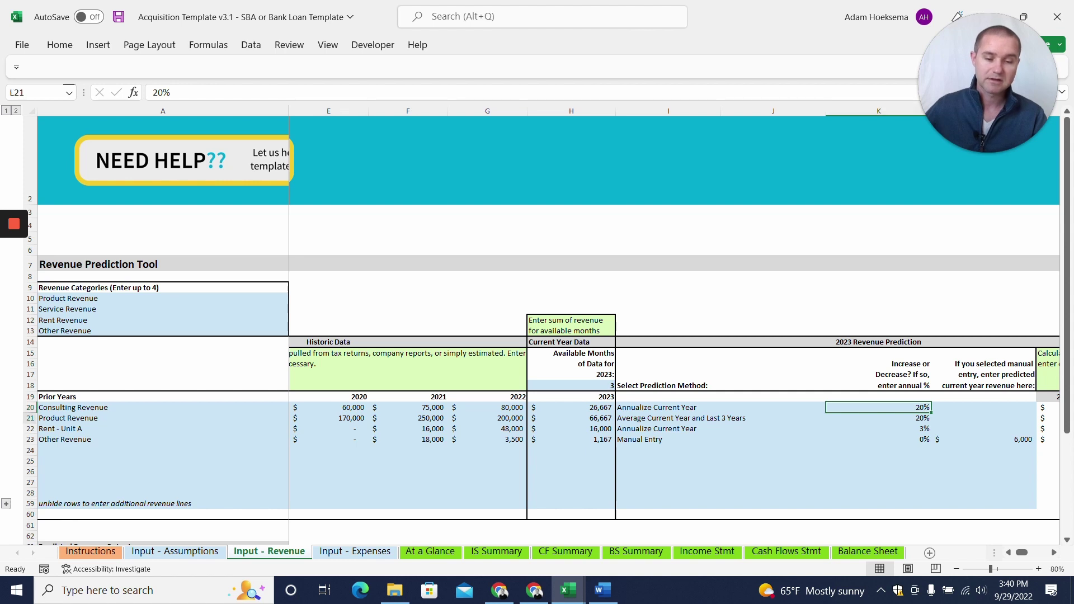
# Step across Product Revenue's future-year predictions to 2027, then go to Input - Expenses
pyautogui.click(983, 418)
pyautogui.press('Right')
pyautogui.press('Right')
pyautogui.press('Right')
pyautogui.press('Right')
pyautogui.press('Right')
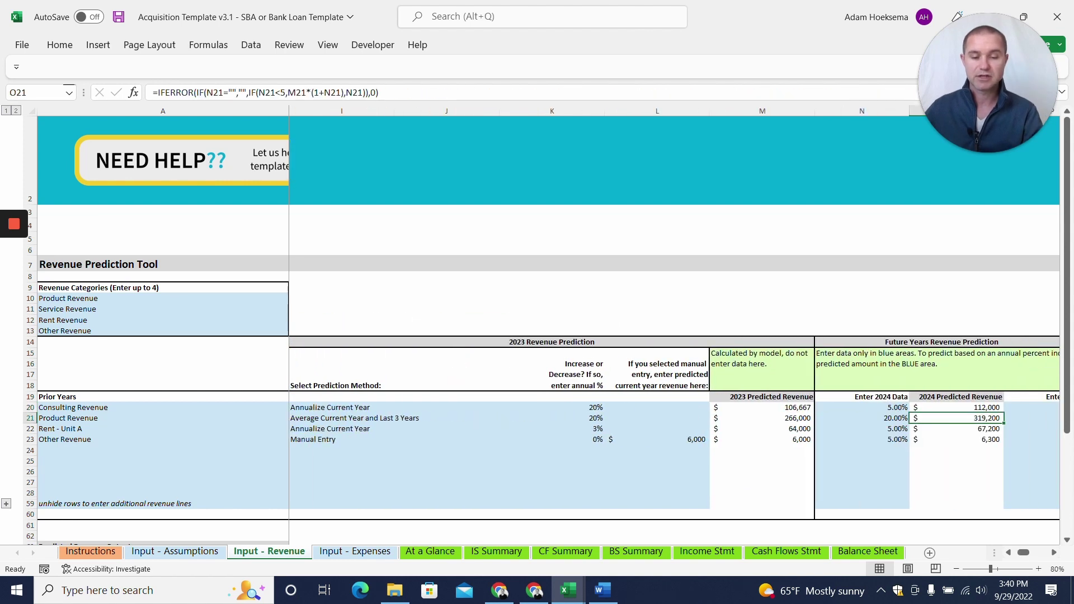
pyautogui.press('Right')
pyautogui.press('Right')
pyautogui.press('Right')
pyautogui.press('Right')
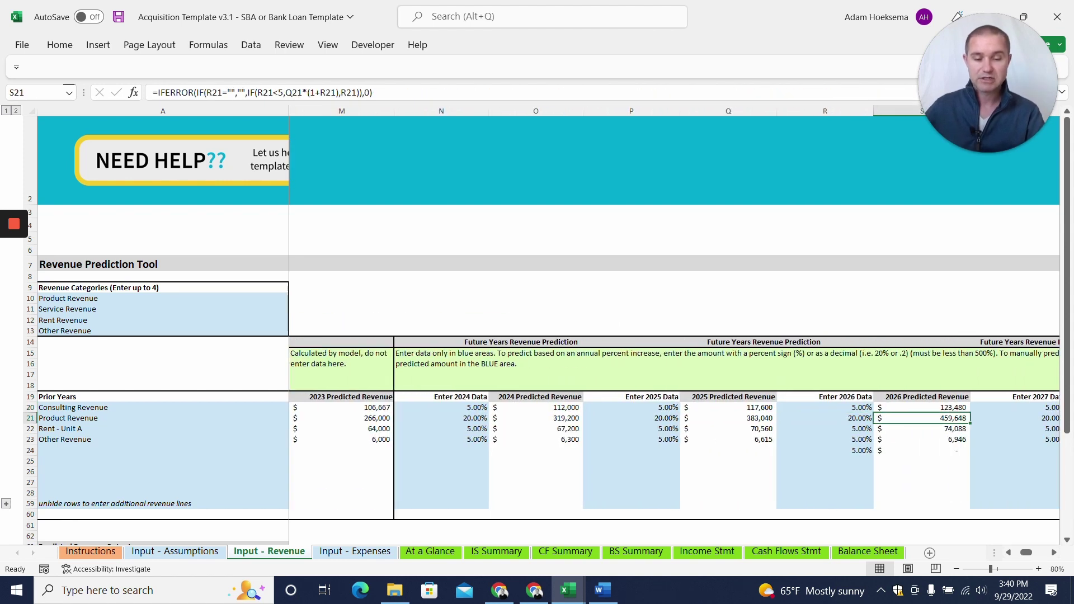
pyautogui.press('Right')
pyautogui.press('Left')
pyautogui.press('Left')
pyautogui.press('Left')
pyautogui.press('Left')
pyautogui.press('Left')
pyautogui.press('Left')
pyautogui.press('Left')
pyautogui.press('Left')
pyautogui.press('Left')
pyautogui.press('Left')
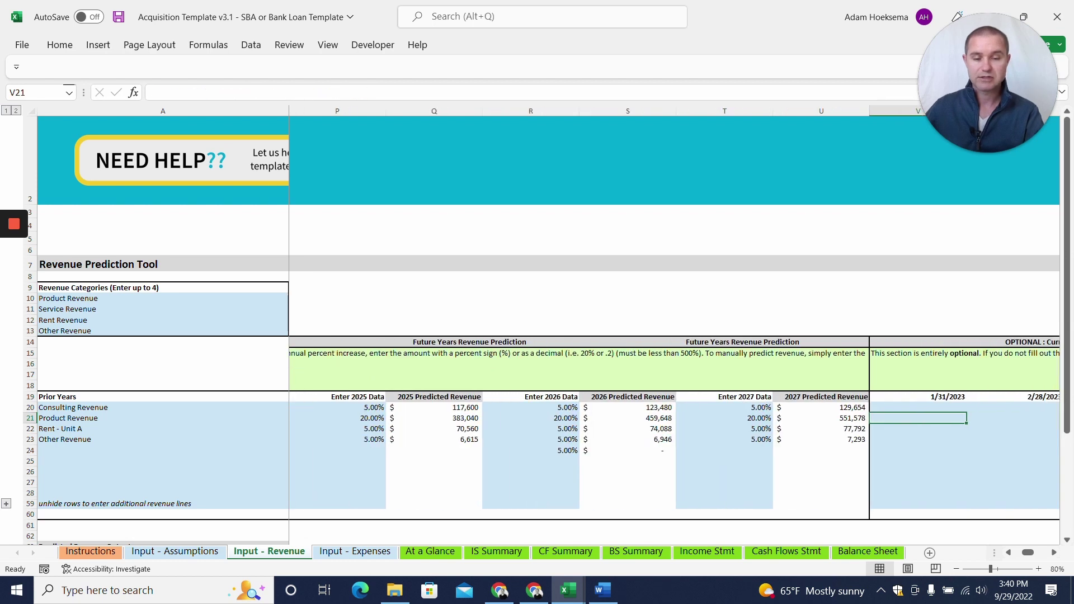
pyautogui.press('Left')
pyautogui.press('Left')
pyautogui.press('Left')
pyautogui.press('Left')
pyautogui.press('Left')
pyautogui.press('Left')
pyautogui.press('Left')
pyautogui.press('Left')
pyautogui.press('Left')
pyautogui.press('Left')
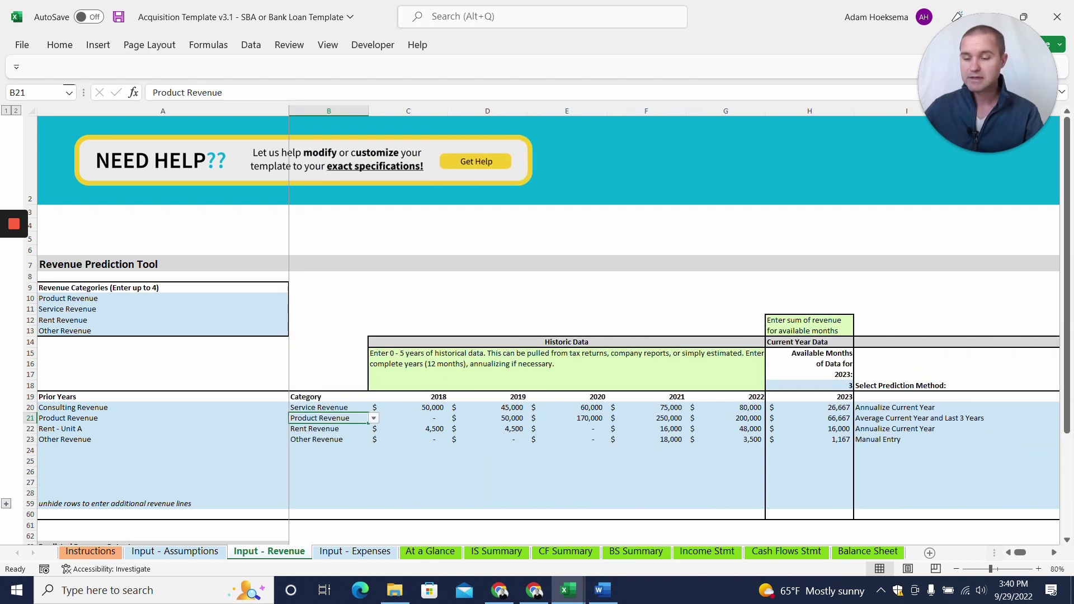
pyautogui.click(356, 552)
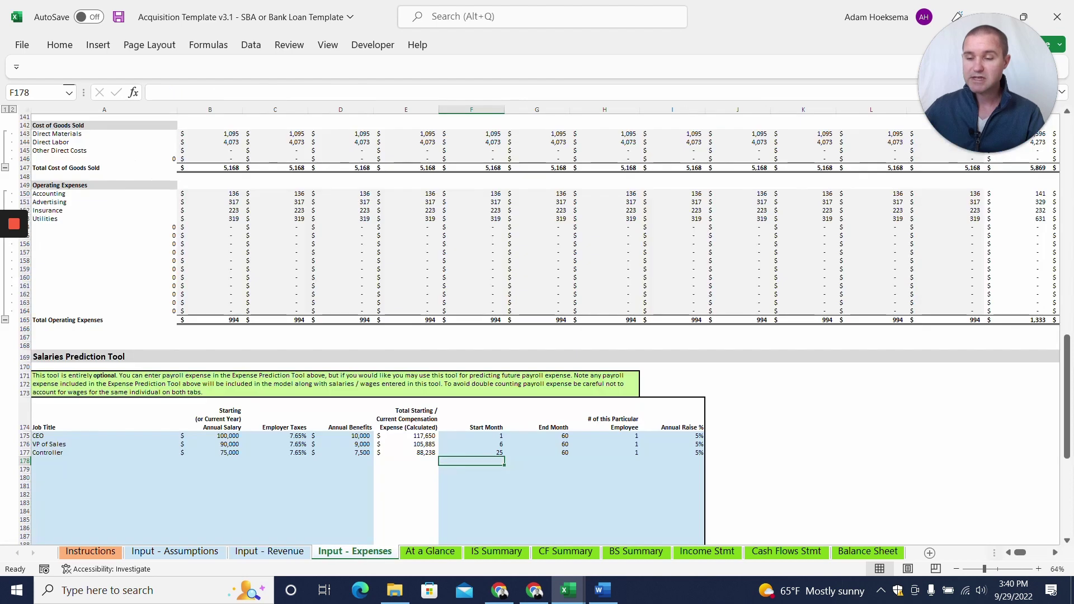
# Check the expense table's -3% Inventory - Vendor 1 and Advertising Percent Increase, then view At a Glance
pyautogui.moveTo(1067, 445); pyautogui.dragTo(1068, 229)
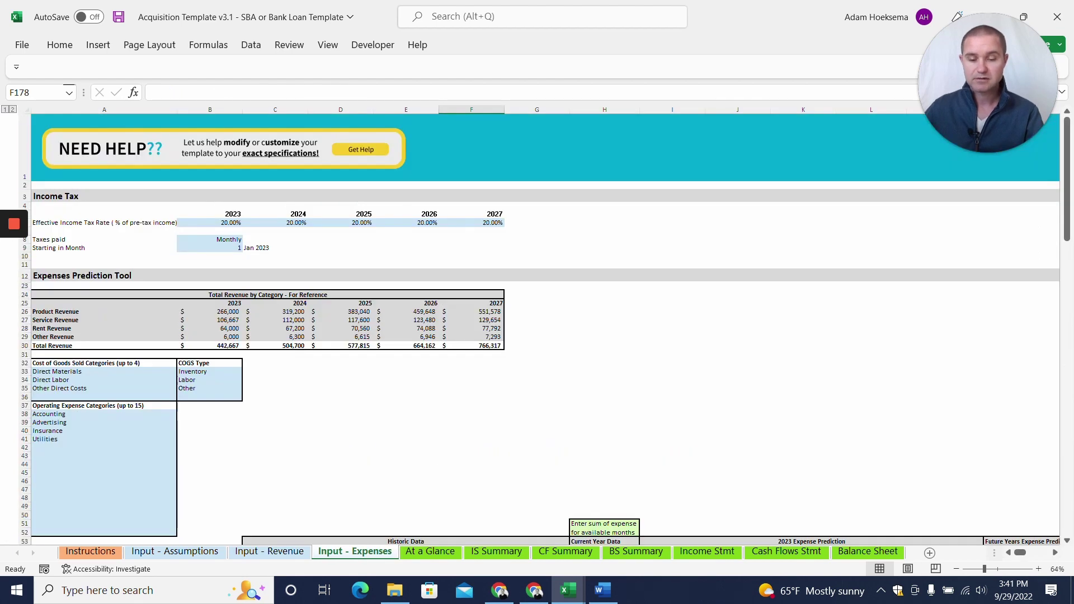
pyautogui.scroll(-10, 537, 329)
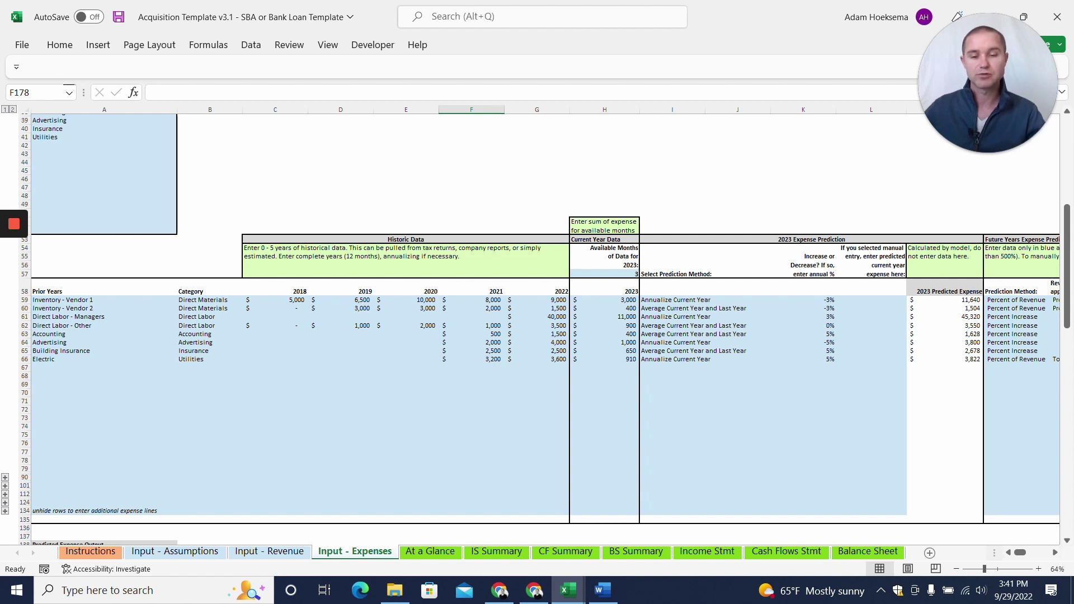
pyautogui.click(803, 300)
pyautogui.click(1037, 569)
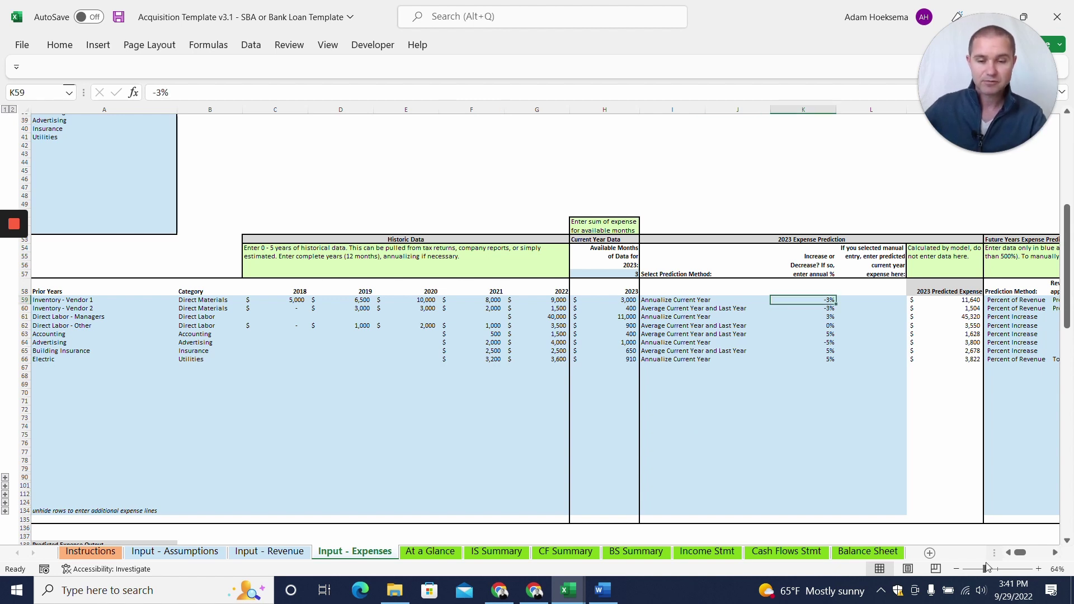
pyautogui.click(1038, 569)
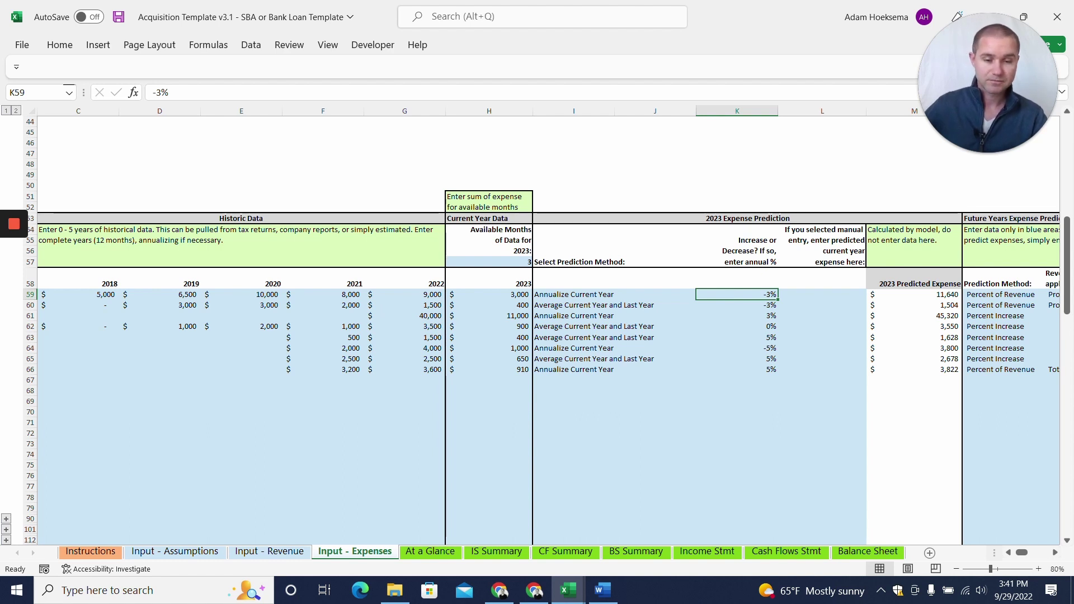
pyautogui.click(1001, 348)
pyautogui.press('Right')
pyautogui.press('Right')
pyautogui.press('Right')
pyautogui.press('Right')
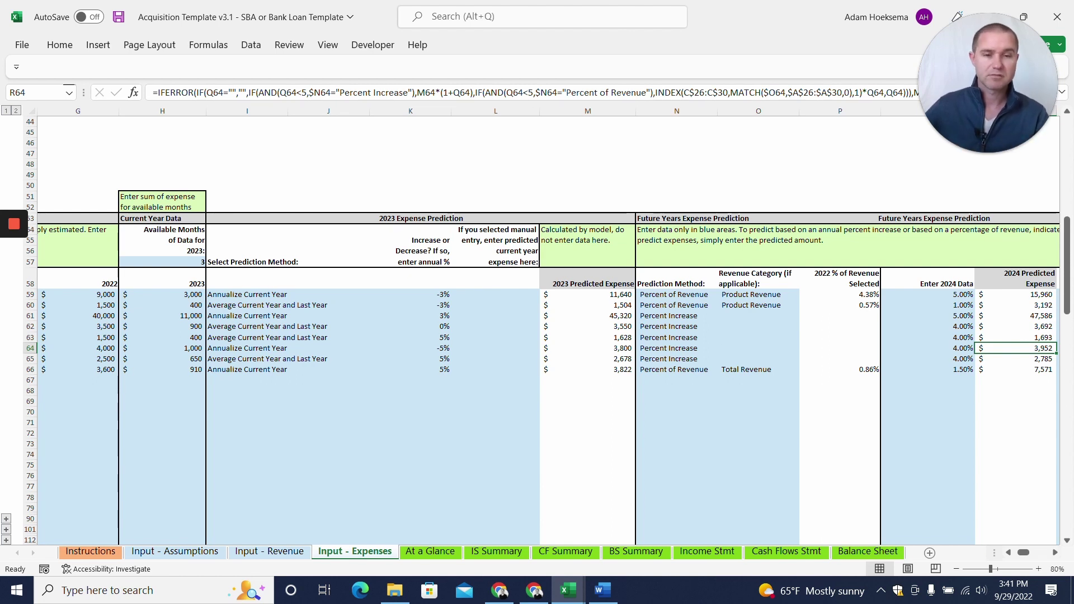
pyautogui.click(440, 553)
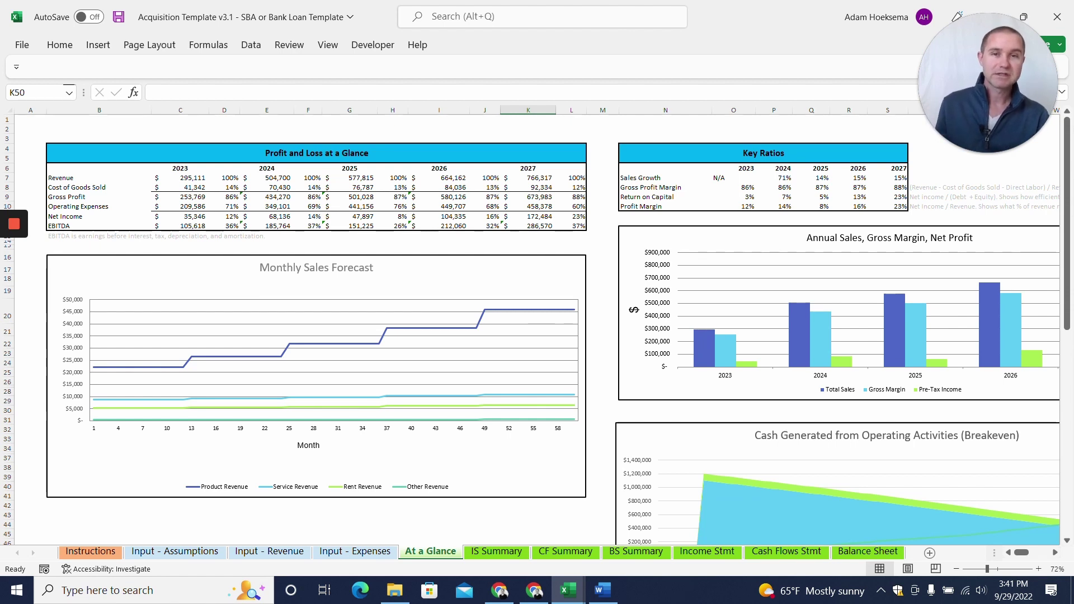
# Copy the 2023–2027 Net Cash Inflow row (B46:F46) on the CF Summary sheet
pyautogui.click(549, 554)
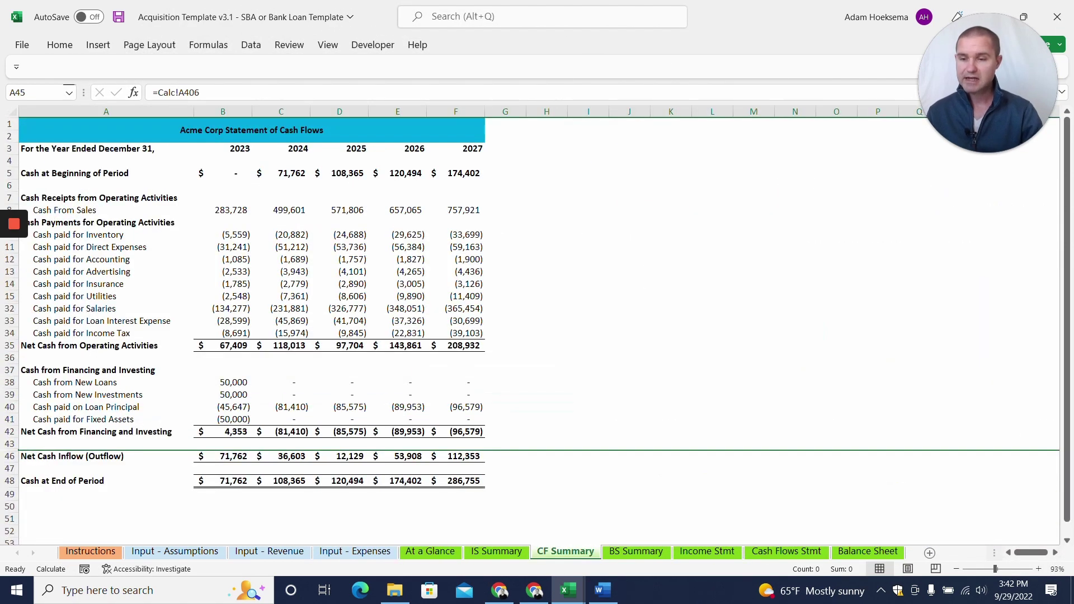
pyautogui.click(106, 407)
pyautogui.scroll(-2, 106, 407)
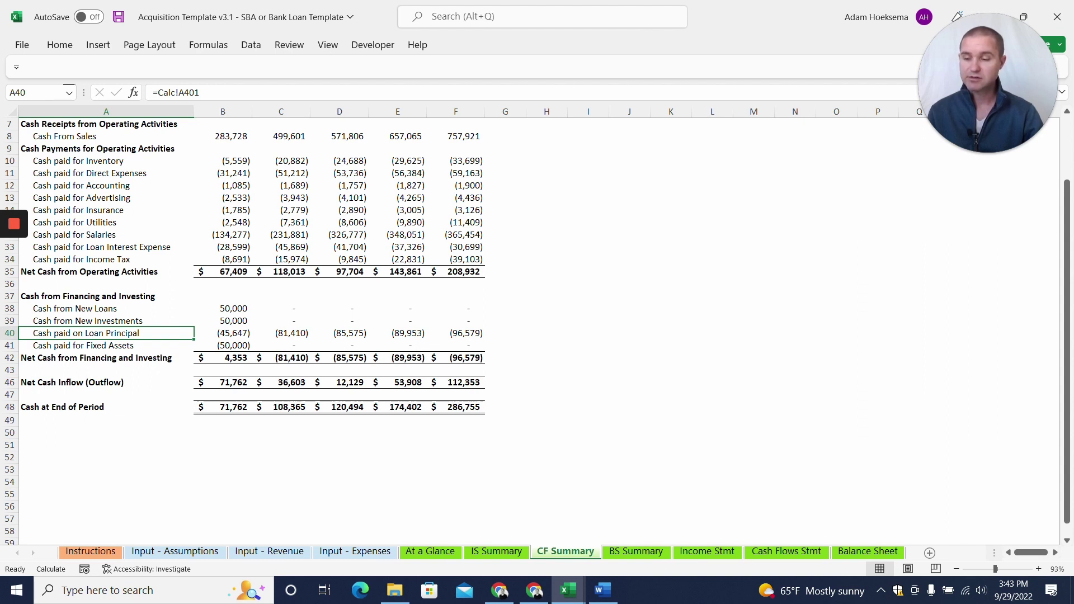
pyautogui.moveTo(223, 382); pyautogui.dragTo(464, 384)
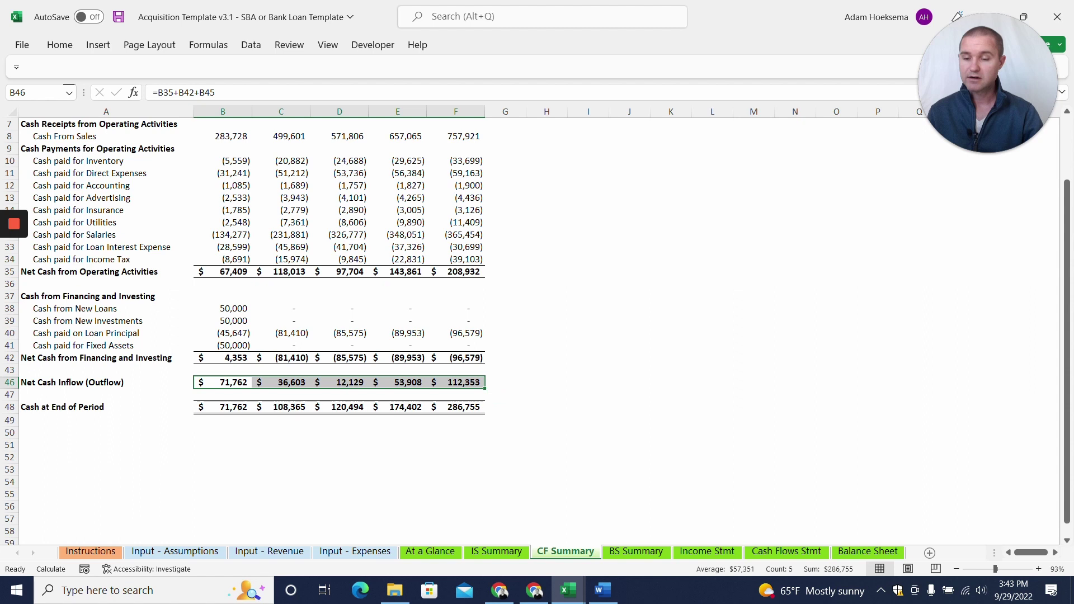
pyautogui.hotkey('ctrl', 'c')
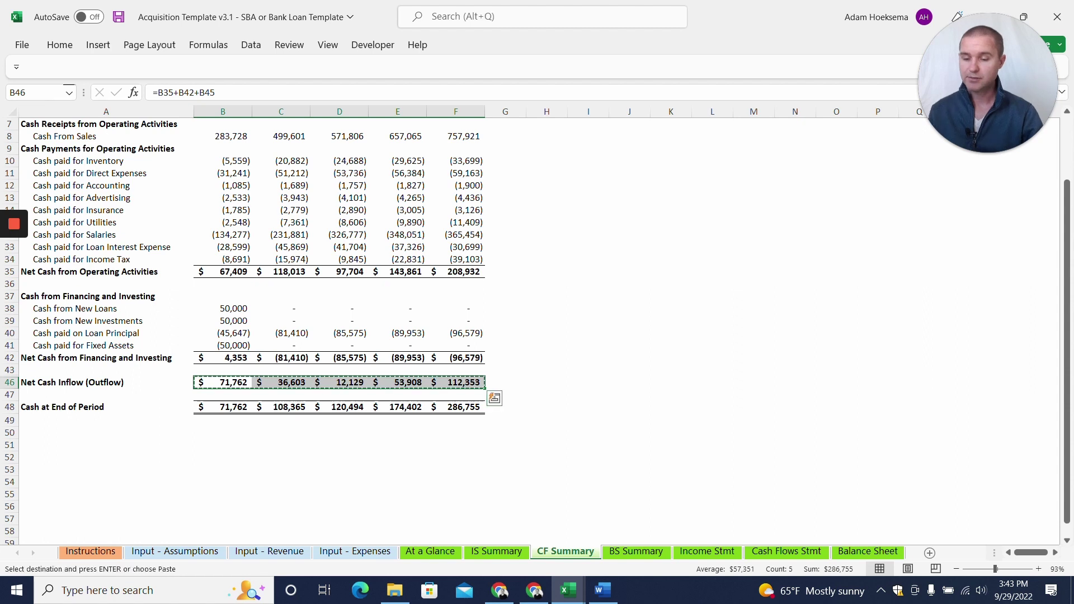
# Paste the copied net cash flows as values into I4:M4 of the IRR Calculator
pyautogui.moveTo(566, 596)
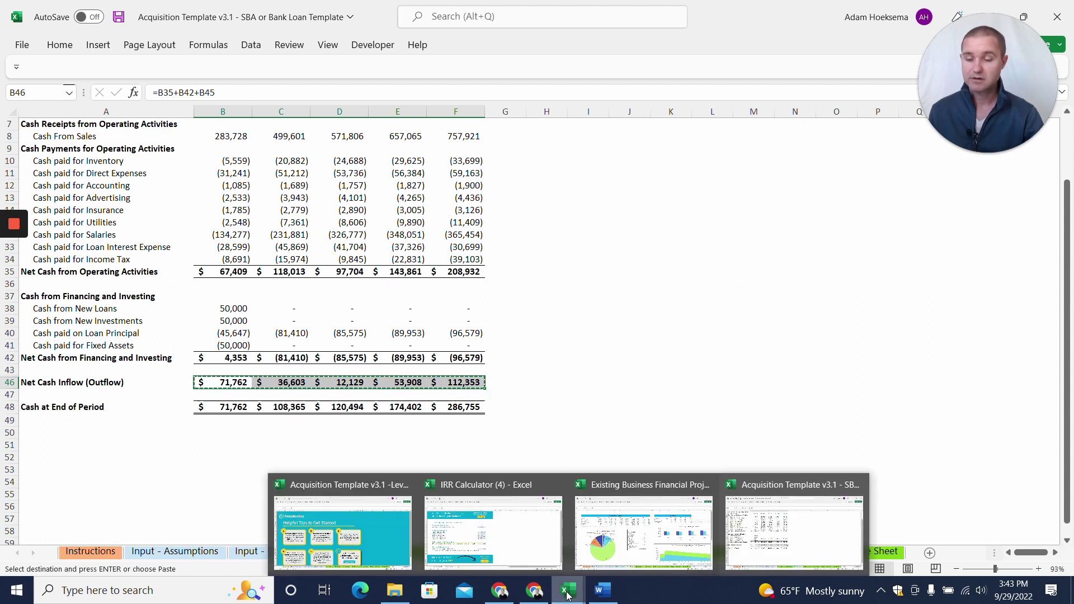
pyautogui.click(646, 514)
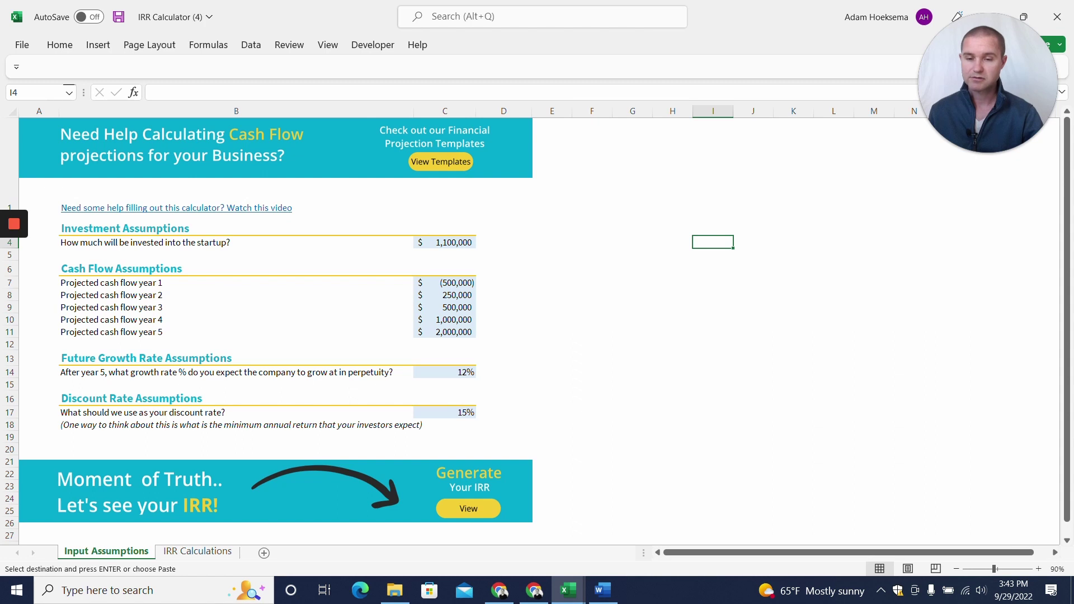
pyautogui.rightClick(699, 242)
pyautogui.click(766, 247)
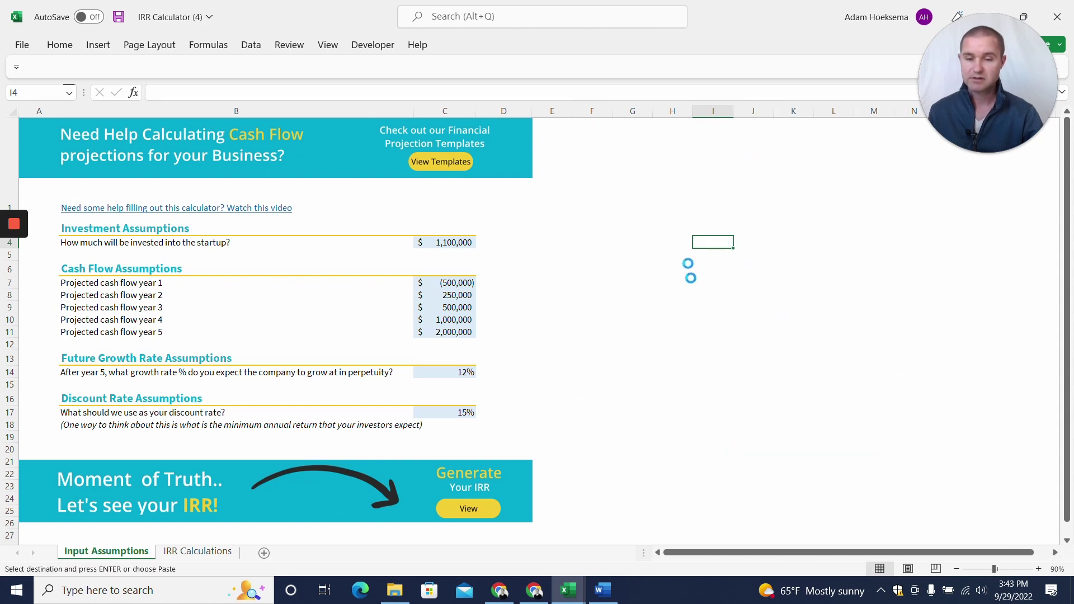
pyautogui.click(706, 282)
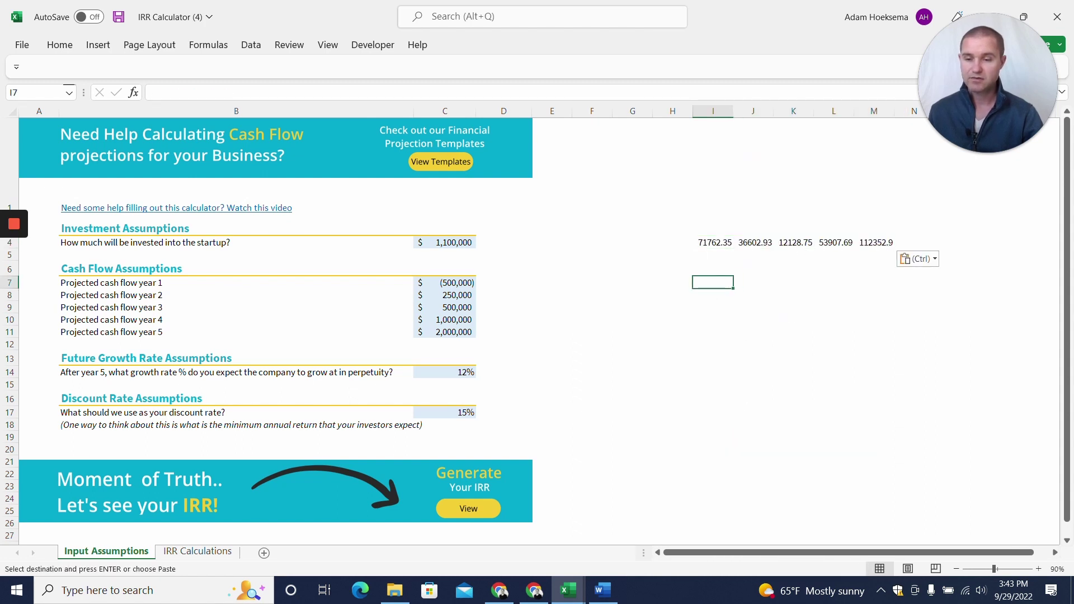
# Link the year 1–5 projected cash flows in C7:C11 to I4, J4, K4, L4 and M4
pyautogui.click(444, 282)
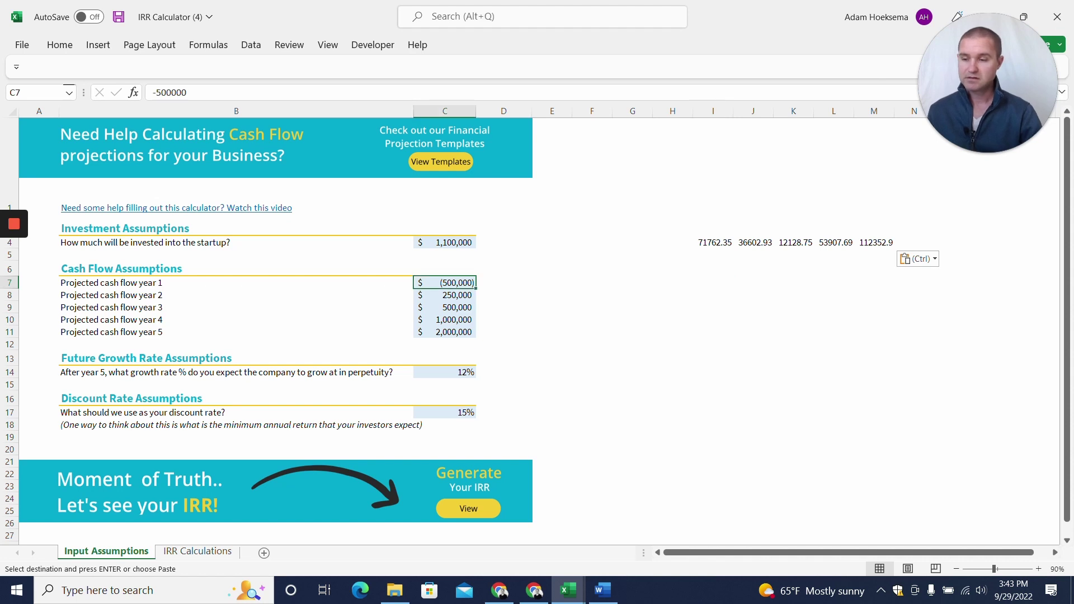
pyautogui.write('=')
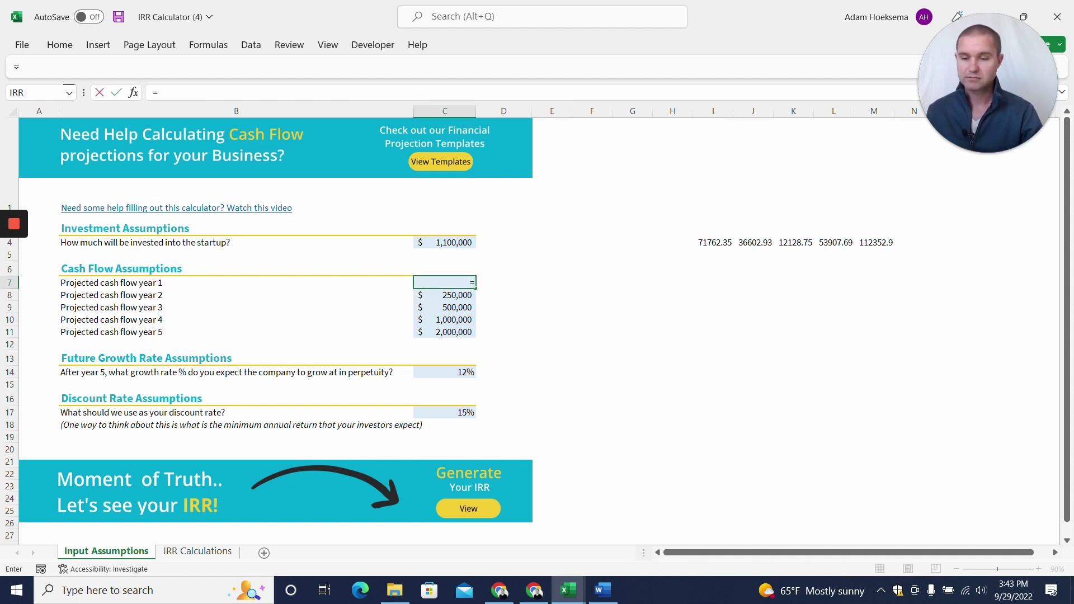
pyautogui.click(714, 242)
pyautogui.press('Return')
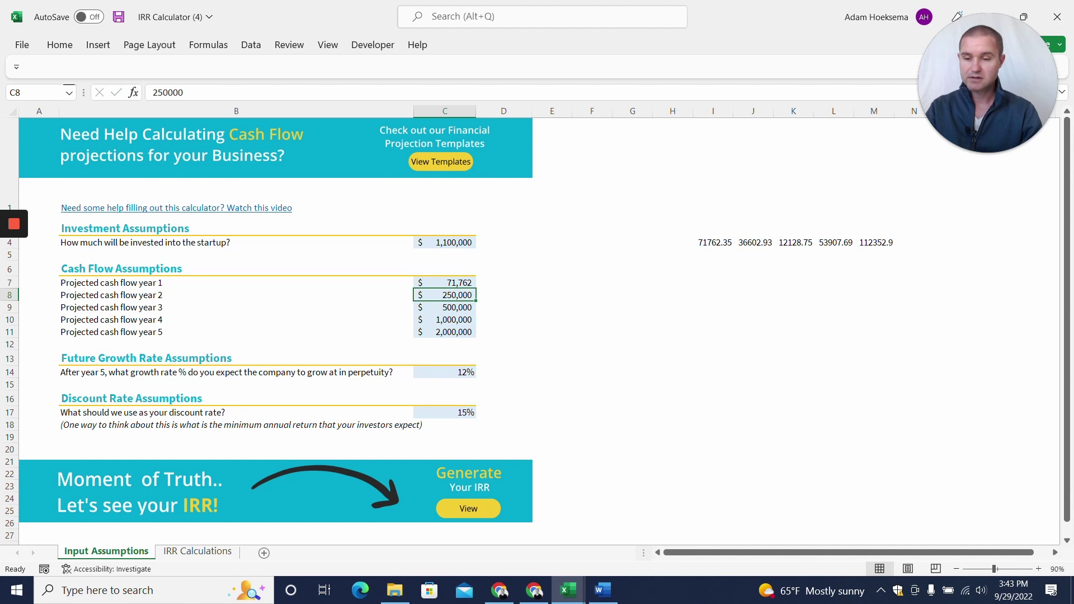
pyautogui.write('=')
pyautogui.click(754, 242)
pyautogui.press('Return')
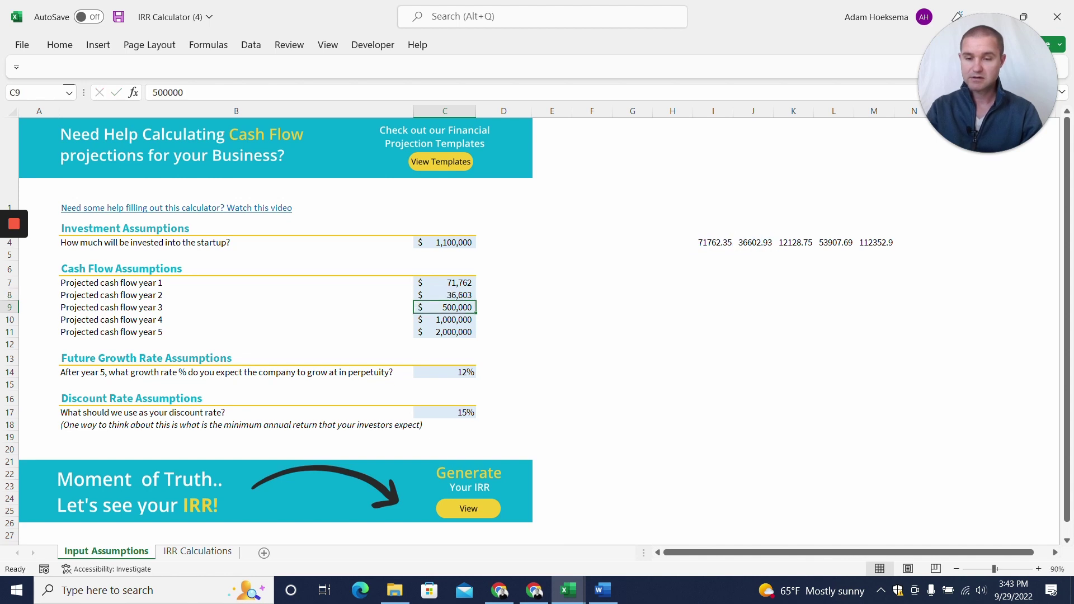
pyautogui.write('=')
pyautogui.click(794, 242)
pyautogui.press('Return')
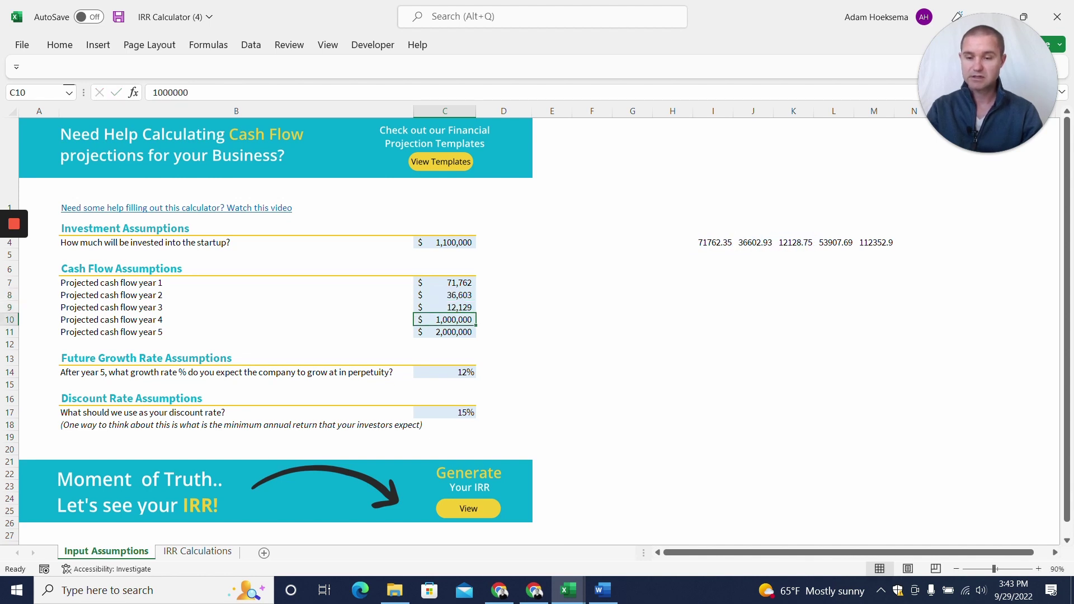
pyautogui.write('=')
pyautogui.click(833, 242)
pyautogui.press('Return')
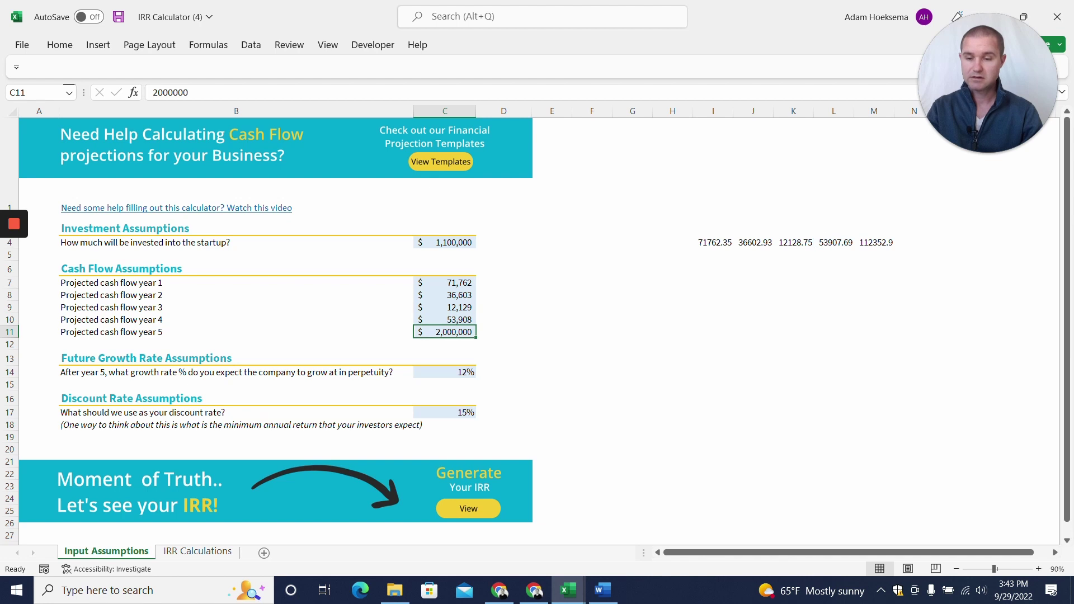
pyautogui.write('=')
pyautogui.click(874, 242)
pyautogui.press('Return')
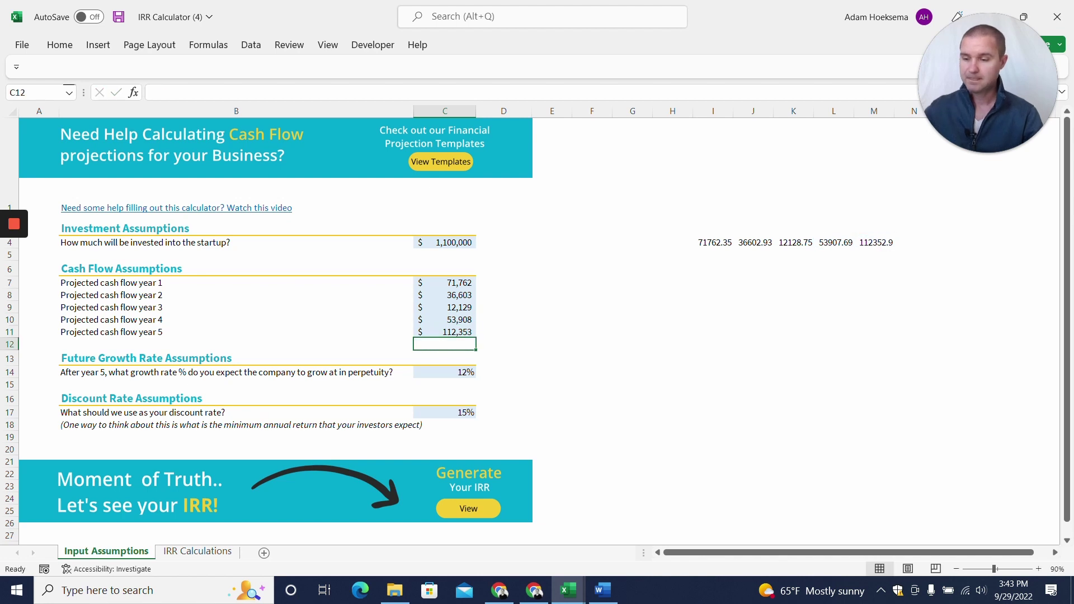
# Replace the 12% growth and 15% discount rates with 5% in C14 and 10% in C17
pyautogui.scroll(-1, 446, 328)
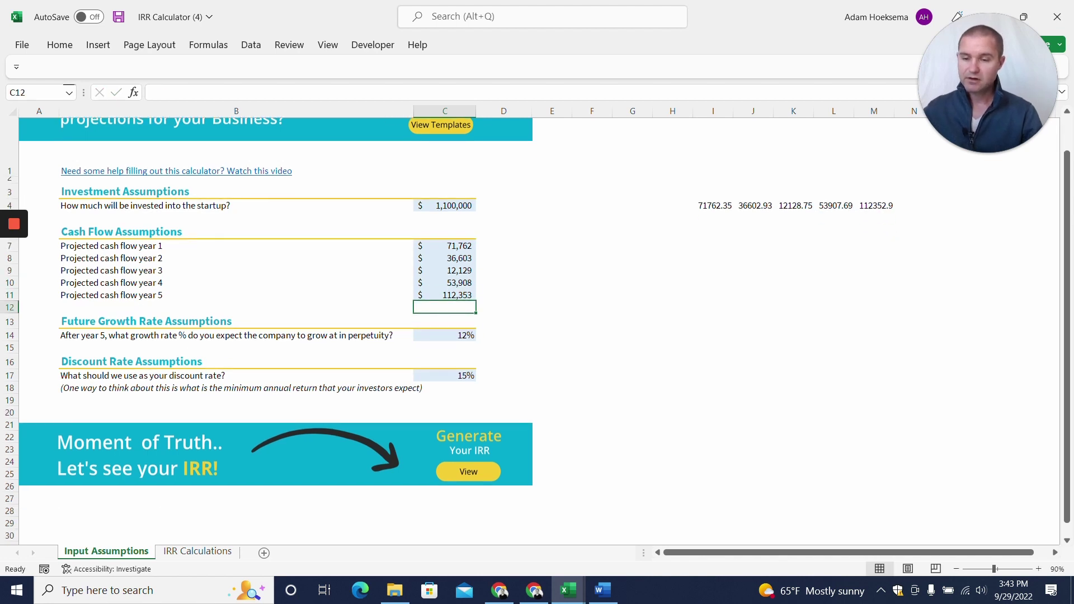
pyautogui.scroll(-2, 447, 327)
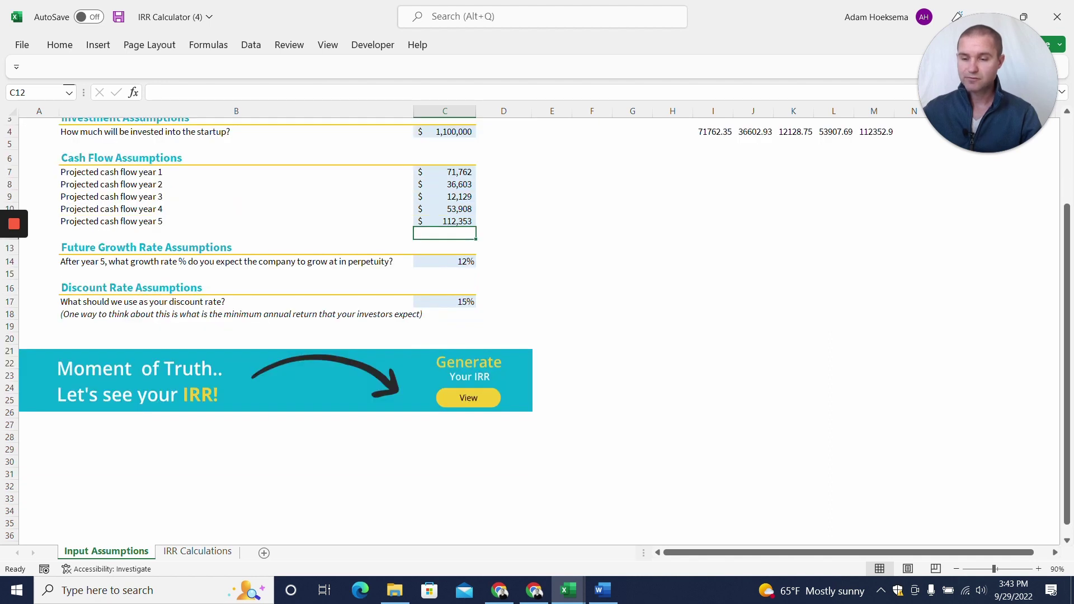
pyautogui.click(445, 261)
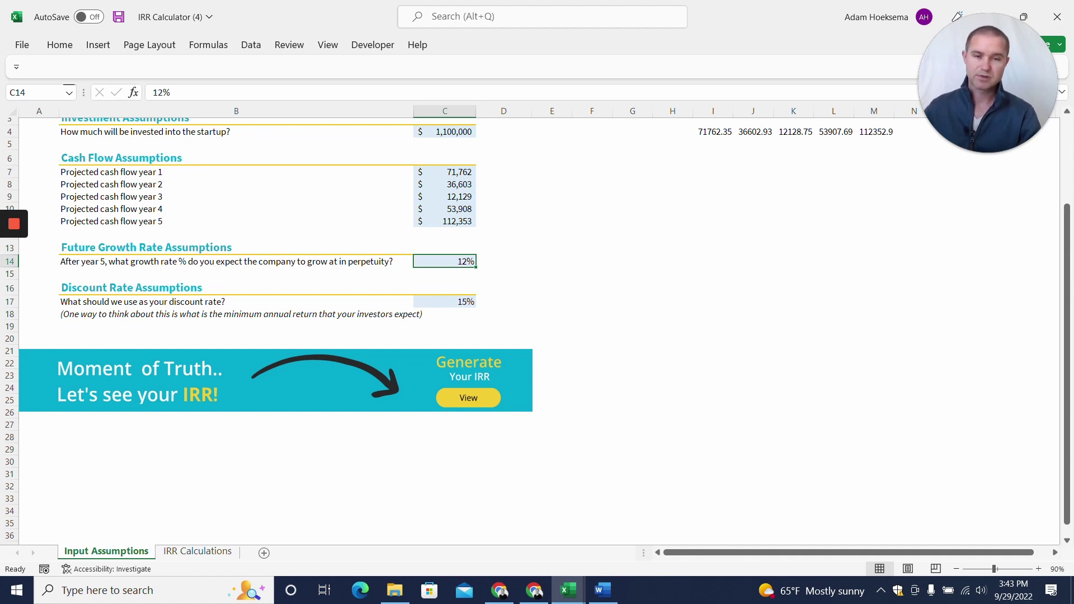
pyautogui.write('5')
pyautogui.press('Return')
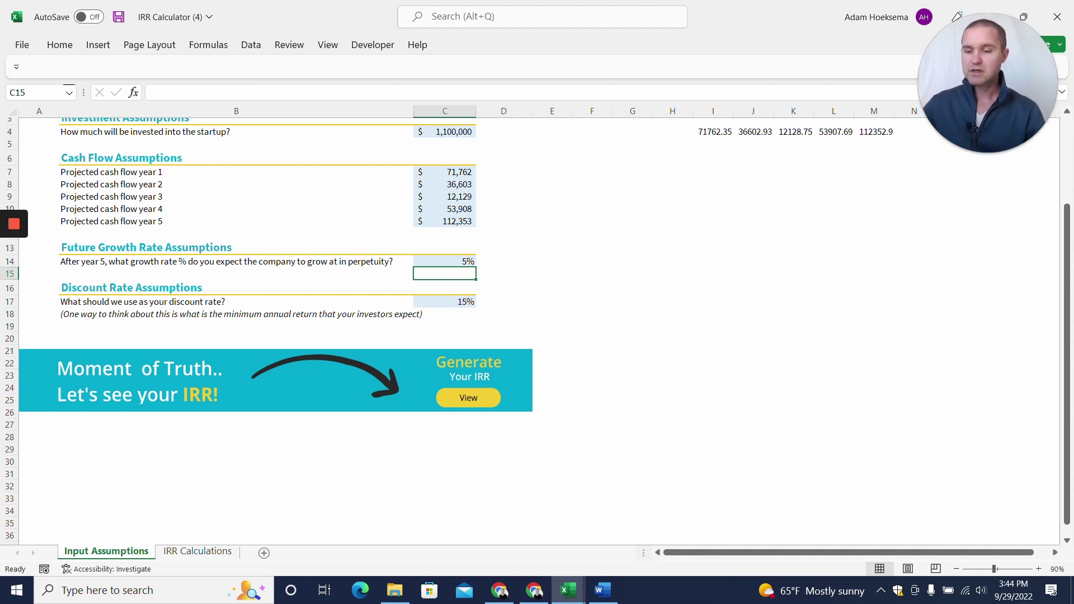
pyautogui.click(444, 302)
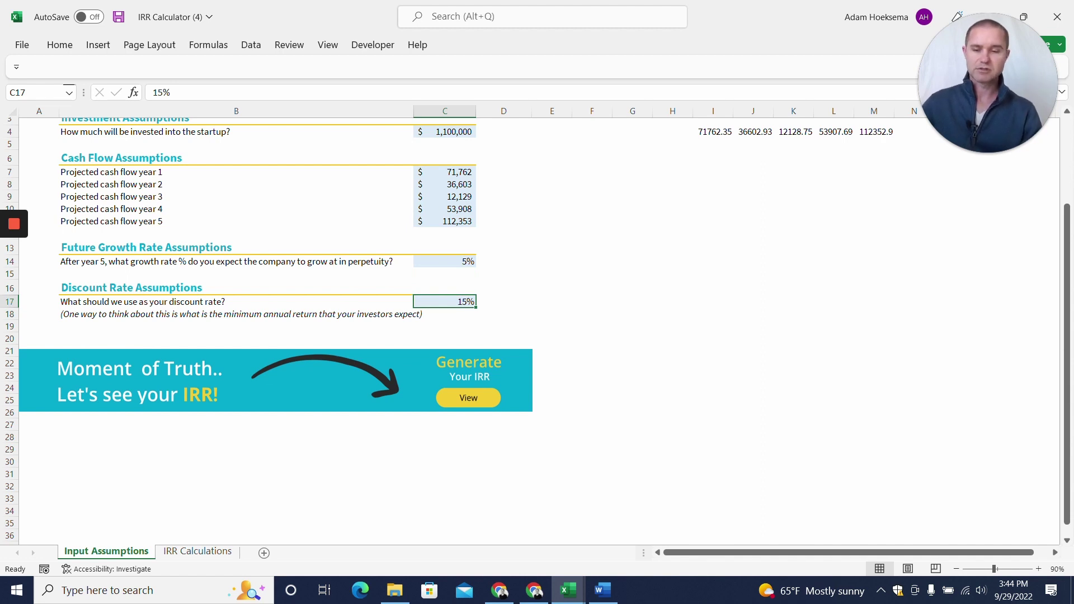
pyautogui.write('10')
pyautogui.press('Return')
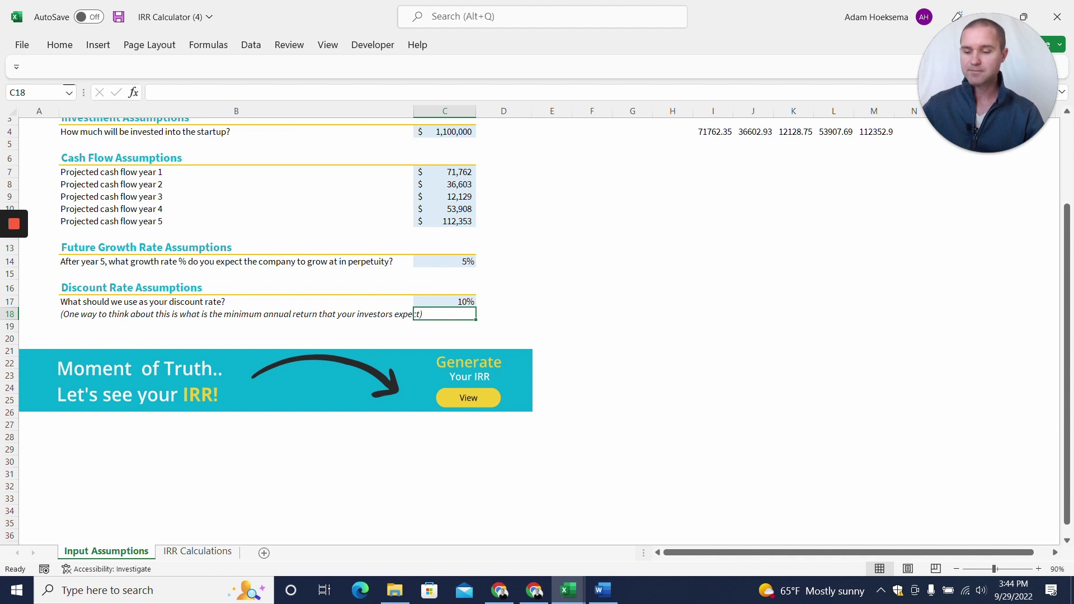
# Follow the View link under 'Generate Your IRR' to see the 20% IRR result
pyautogui.click(468, 397)
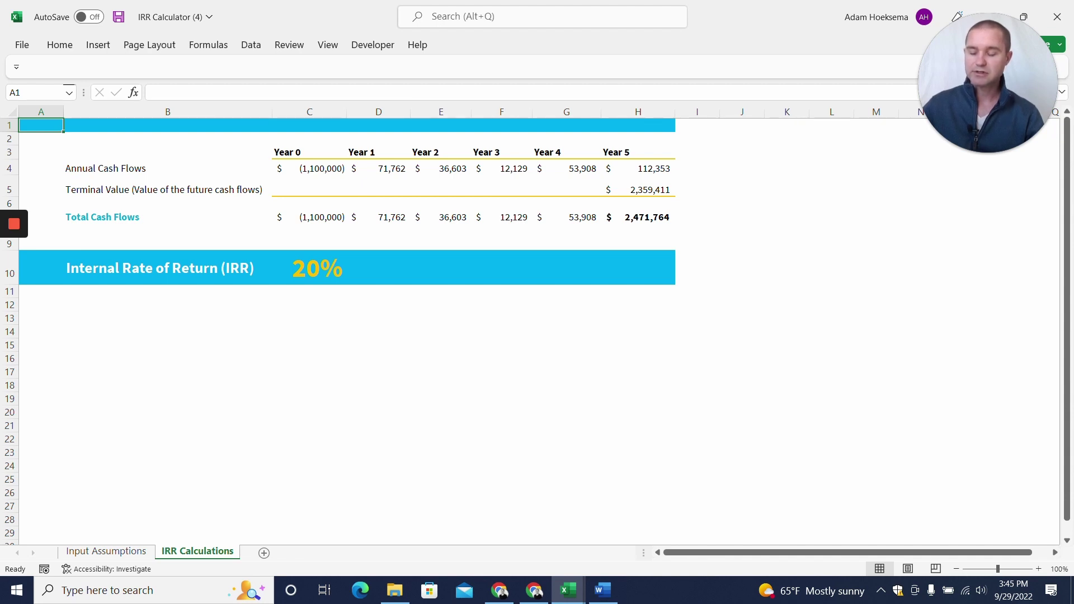
# Lower the startup investment in C4 to 100000 and check the resulting 114% IRR
pyautogui.click(123, 554)
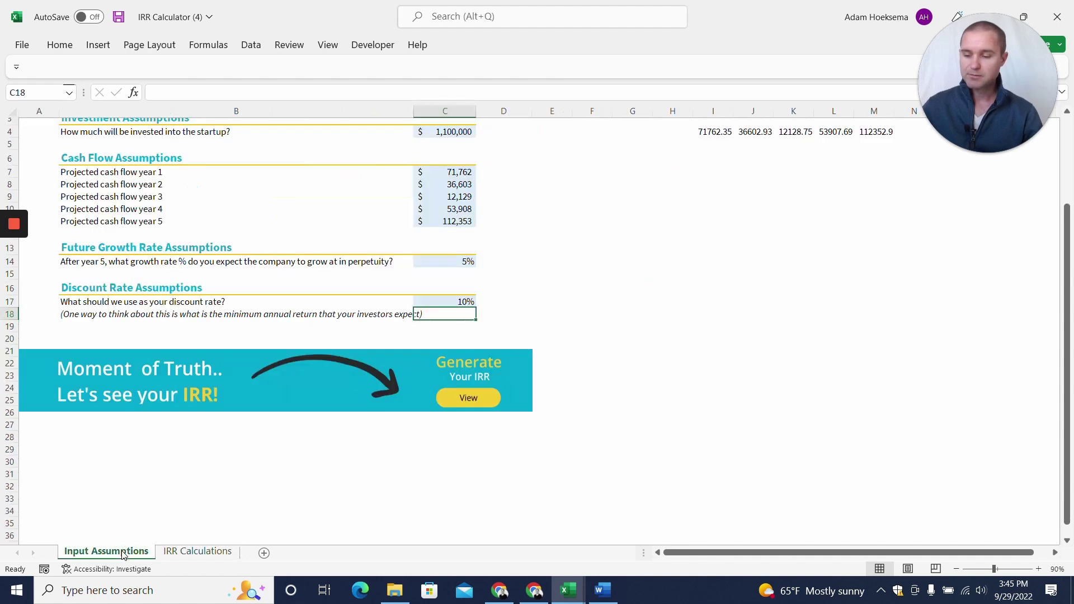
pyautogui.scroll(3, 274, 319)
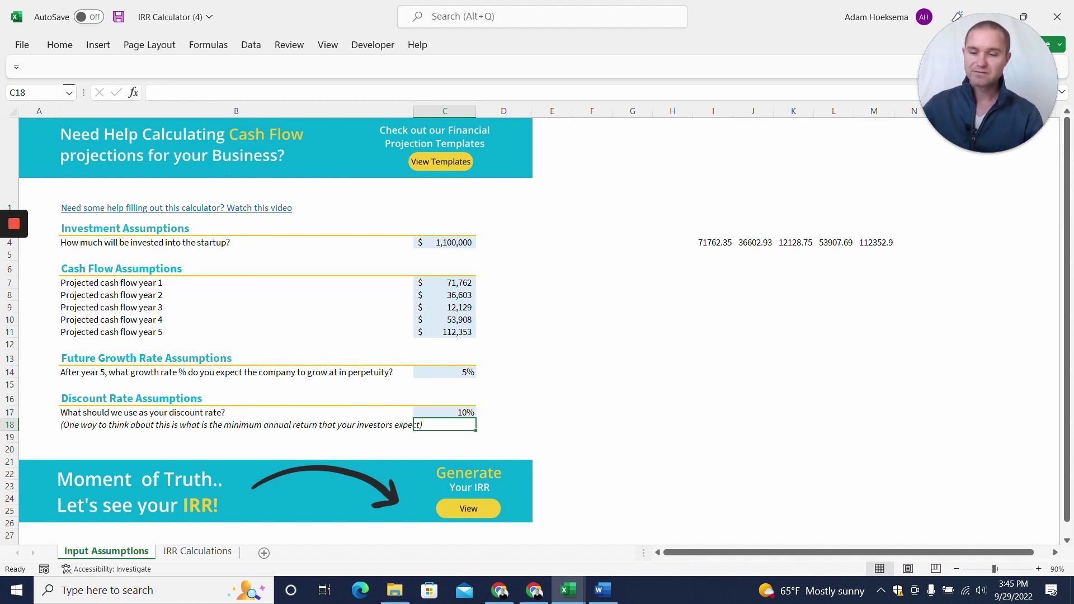
pyautogui.click(445, 242)
pyautogui.write('1000')
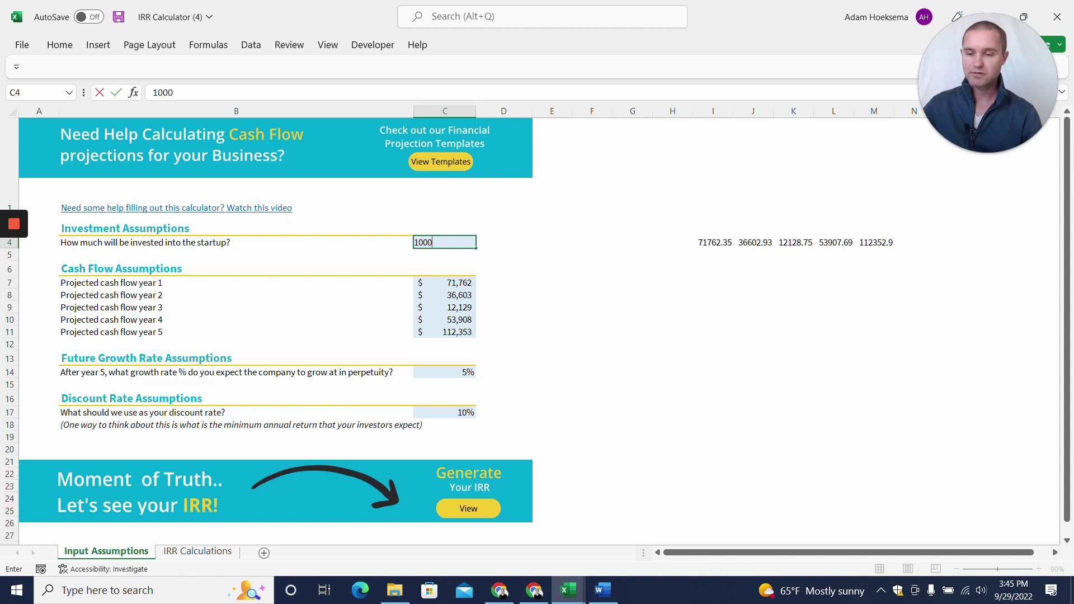
pyautogui.write('00')
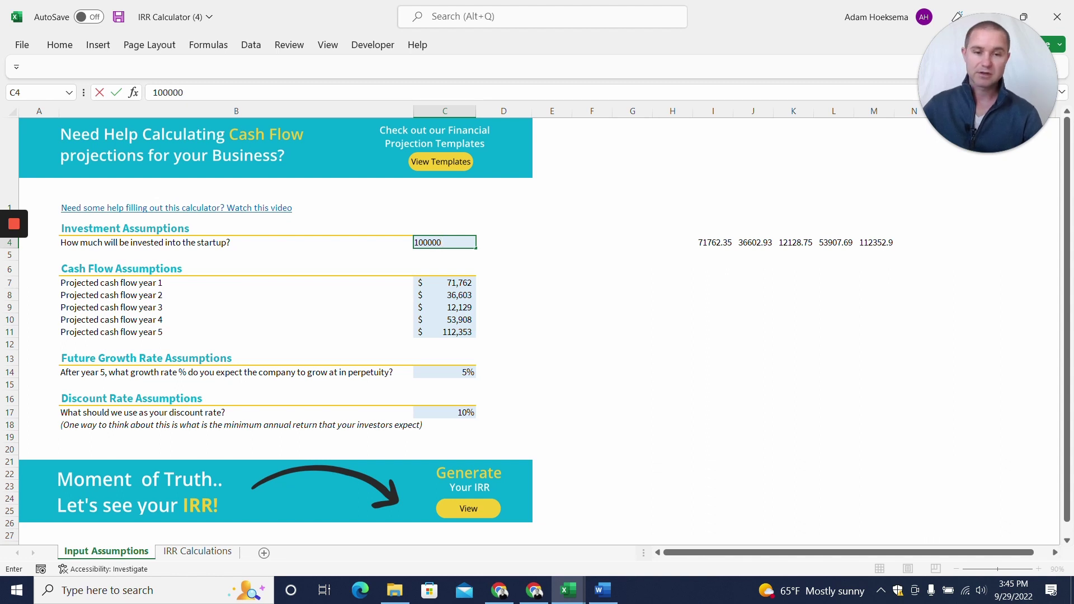
pyautogui.press('Return')
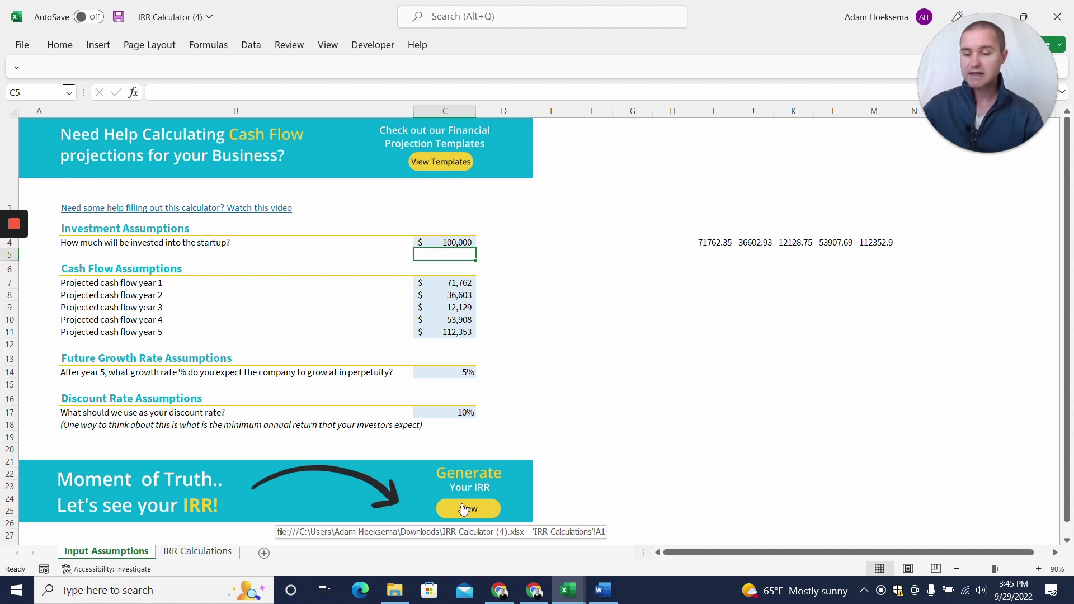
pyautogui.click(463, 509)
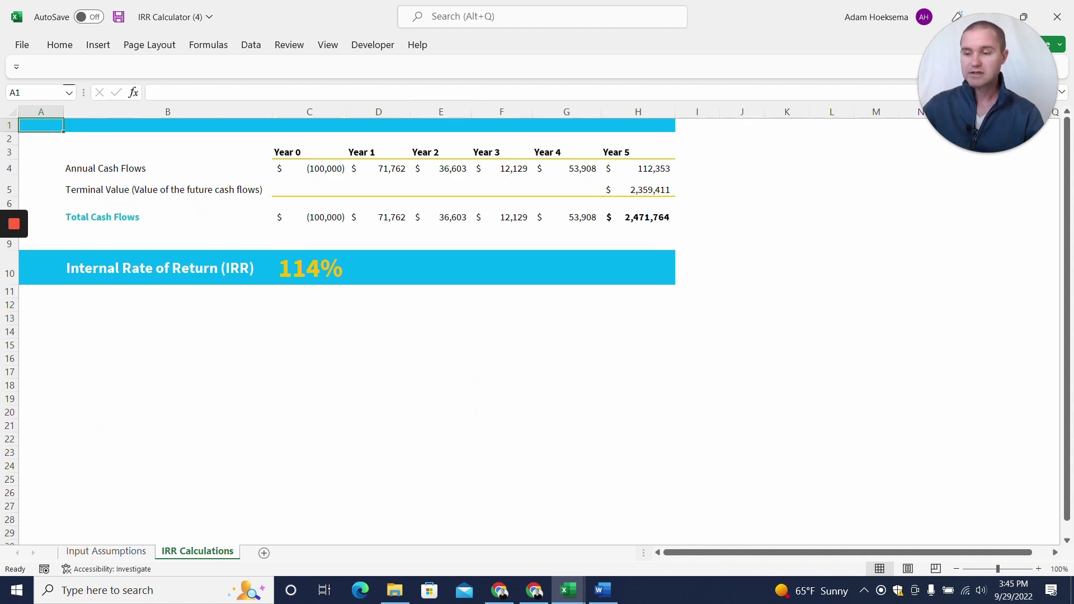